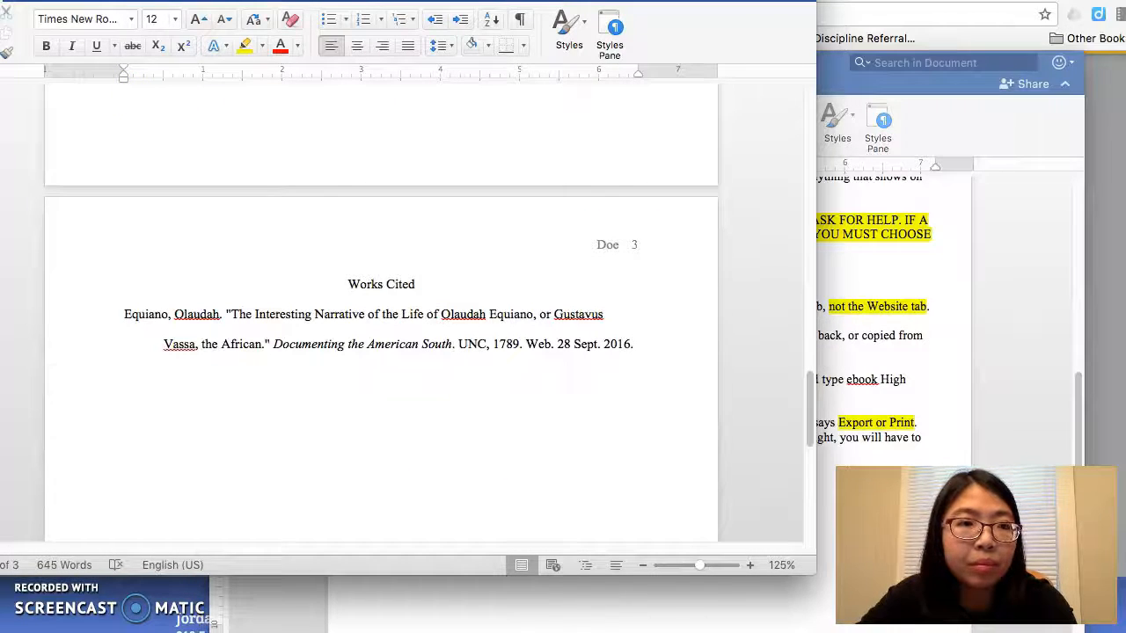
Step: Put away the essay and review the source notes in the Phillis Wheatley poetry and Patrick Henry annotation documents
key(super+m)
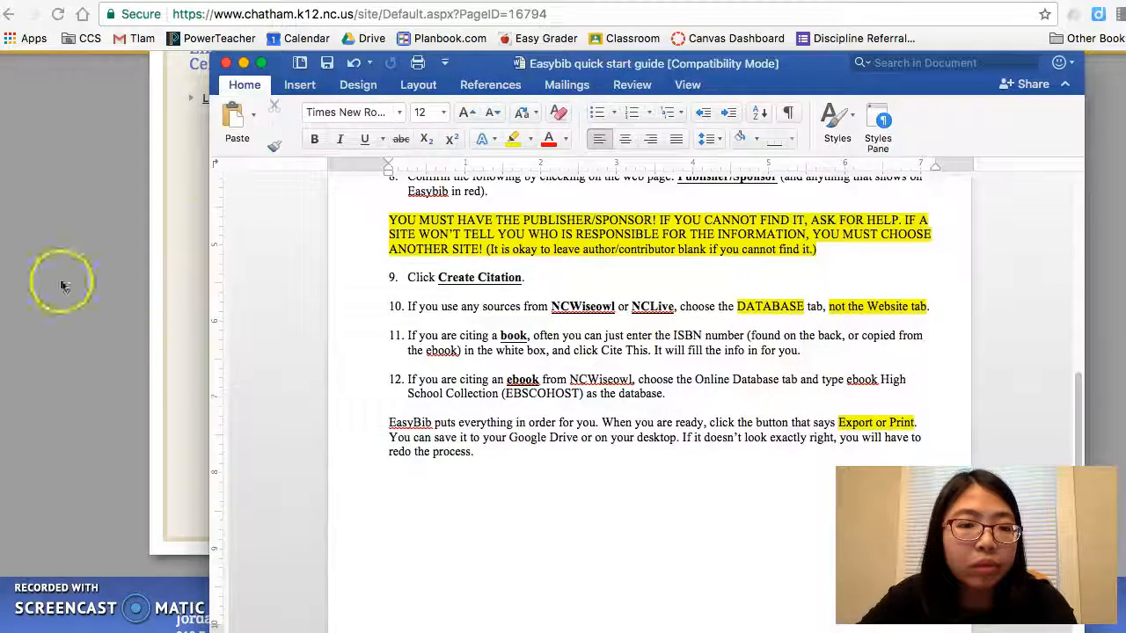
key(ctrl+Up)
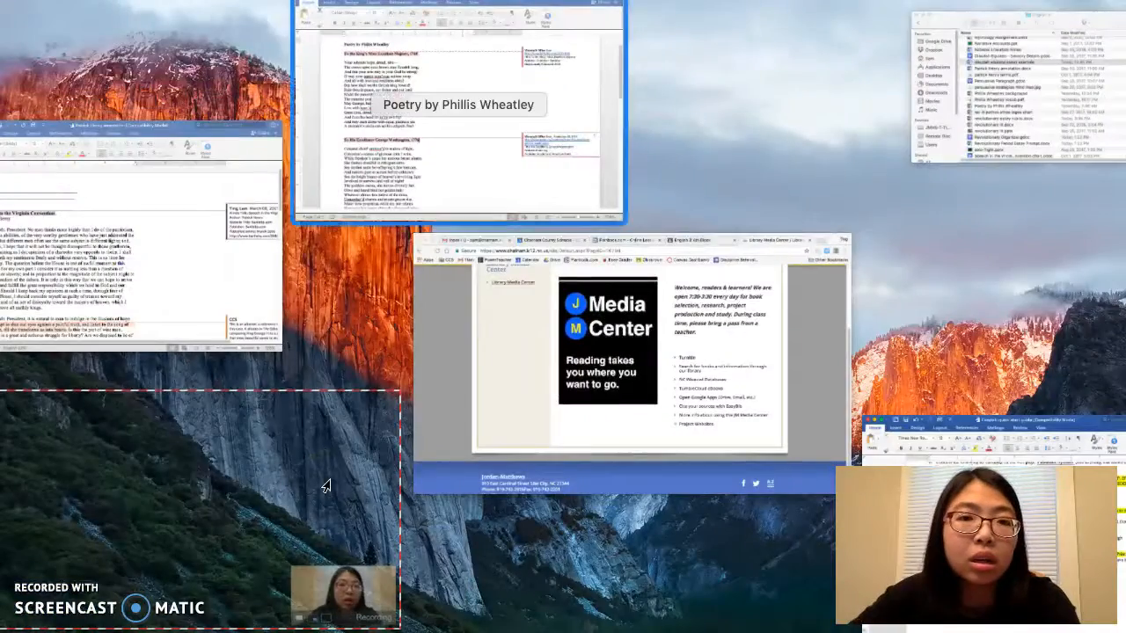
click(403, 155)
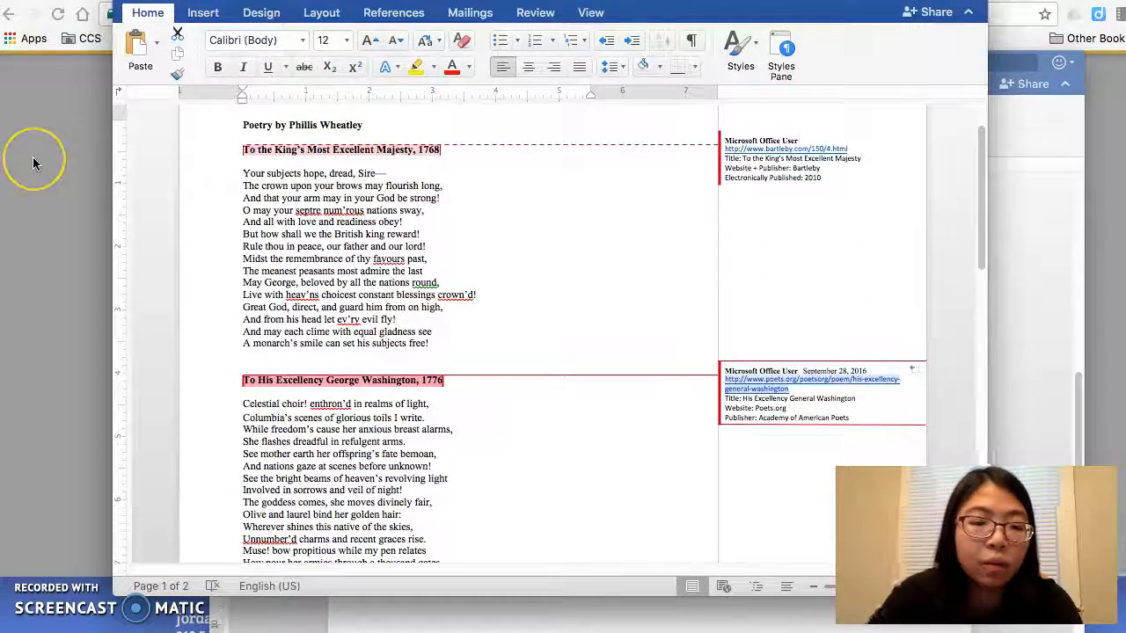
key(ctrl+Up)
click(33, 162)
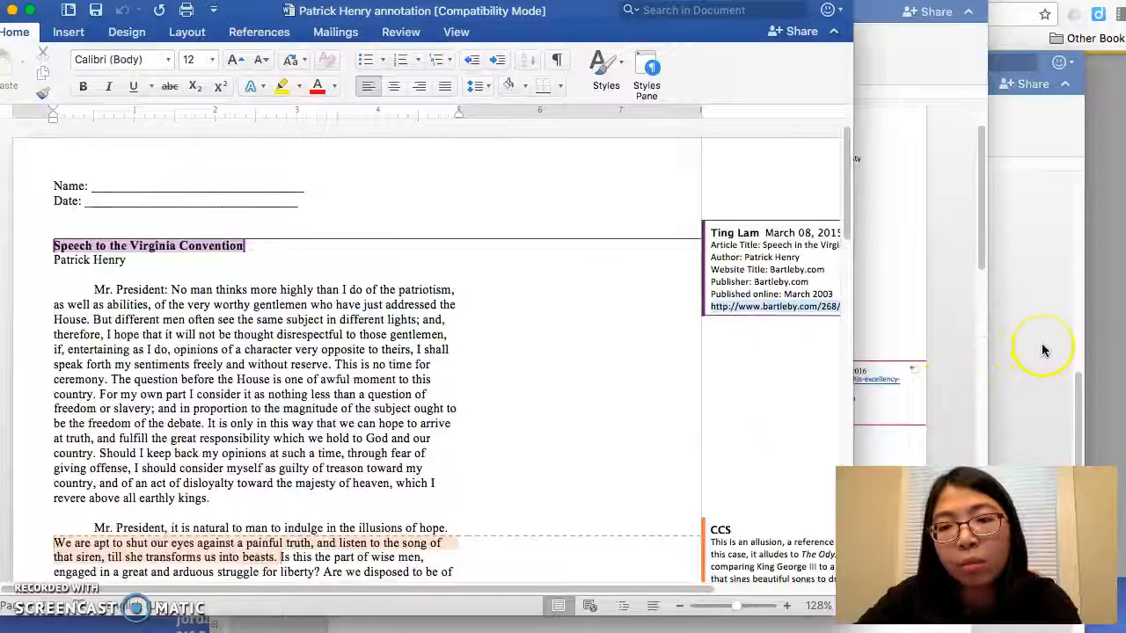
Step: Switch to the Google Classroom announcement "Revolutionary Essay Resources" in the browser and examine its "Links to documents" list
click(1108, 291)
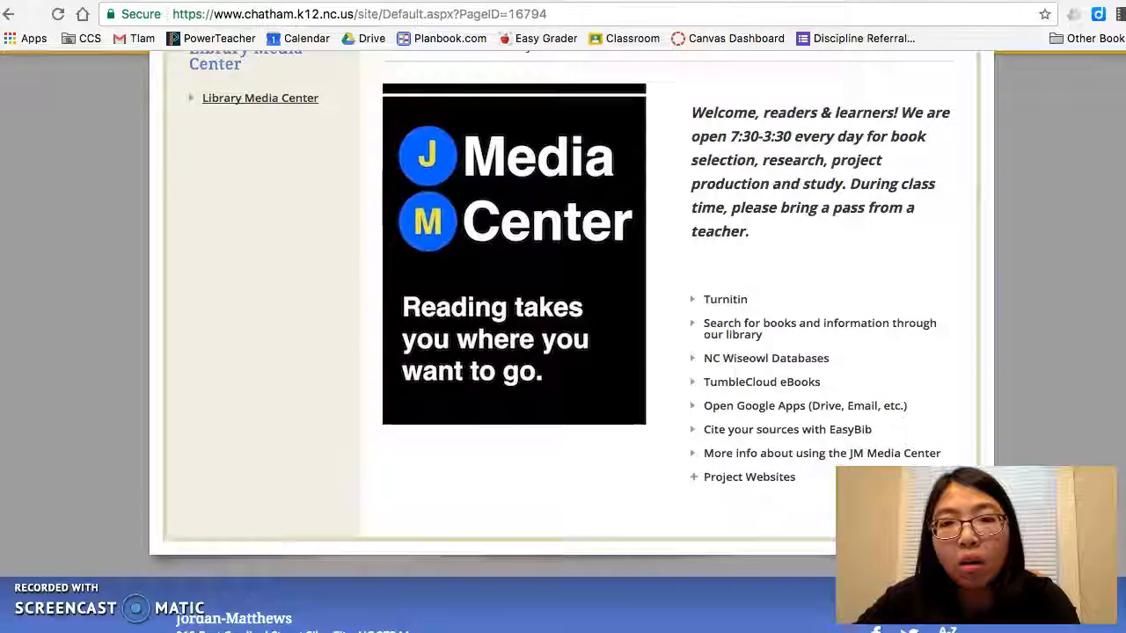
click(735, 1)
scroll(465, 360, down, 5)
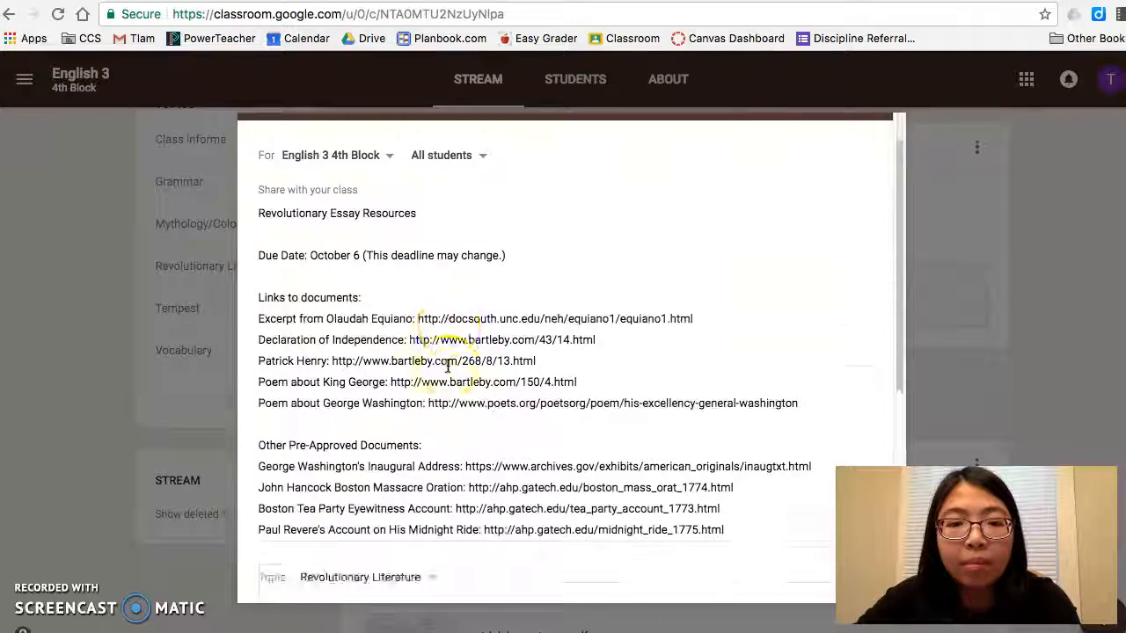
scroll(448, 368, up, 6)
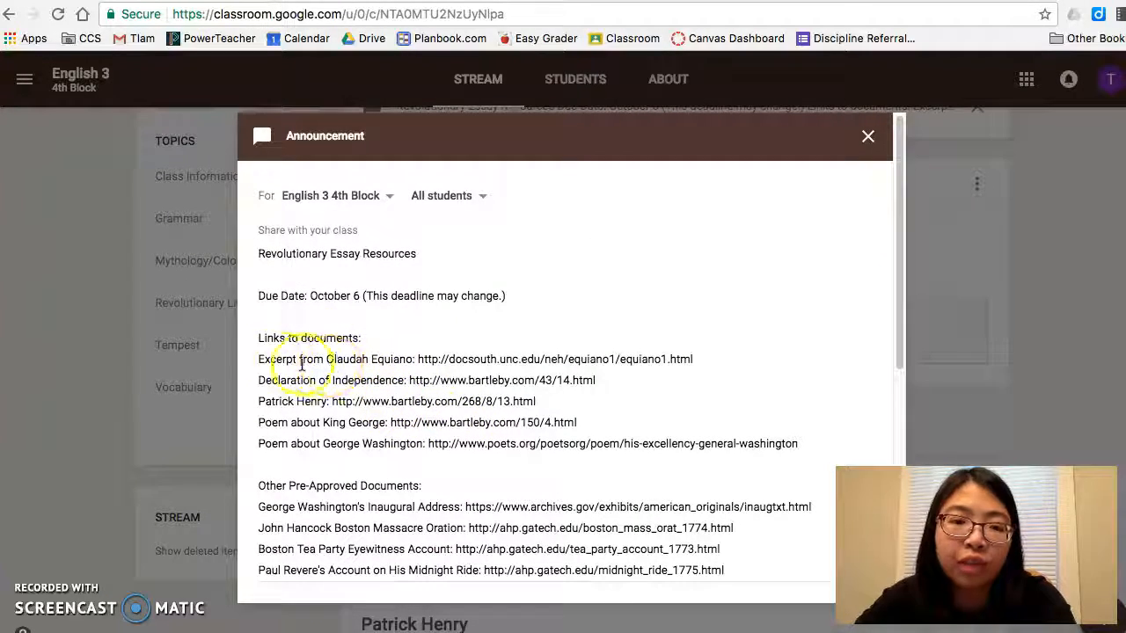
click(260, 359)
drag(295, 358, 648, 443)
scroll(651, 439, down, 1)
scroll(652, 442, down, 1)
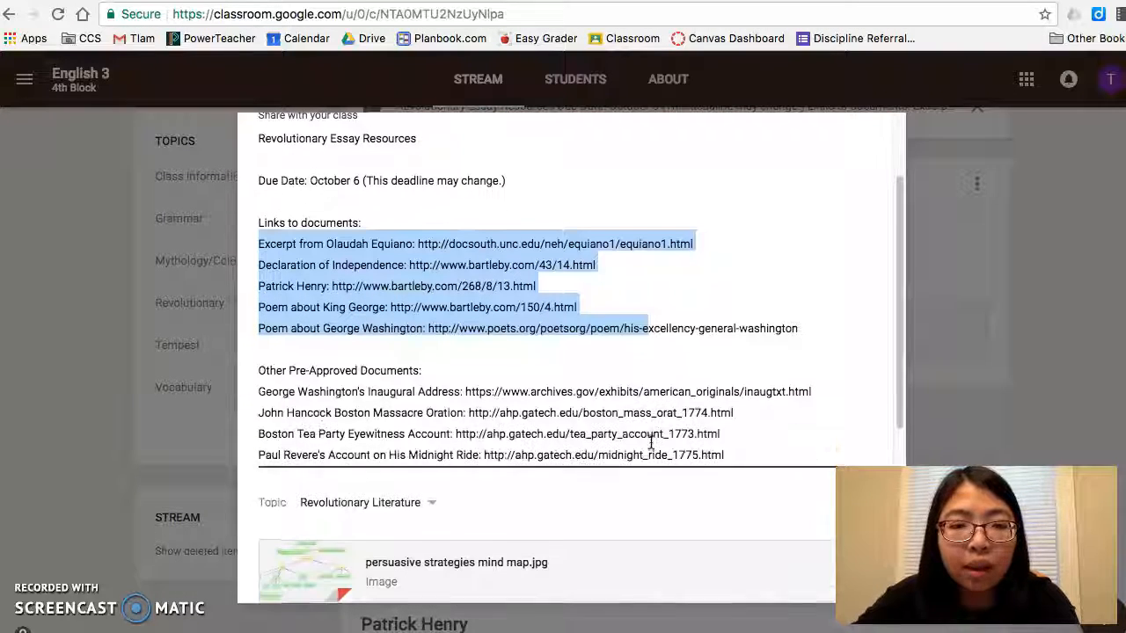
click(811, 338)
drag(811, 338, 259, 247)
click(374, 424)
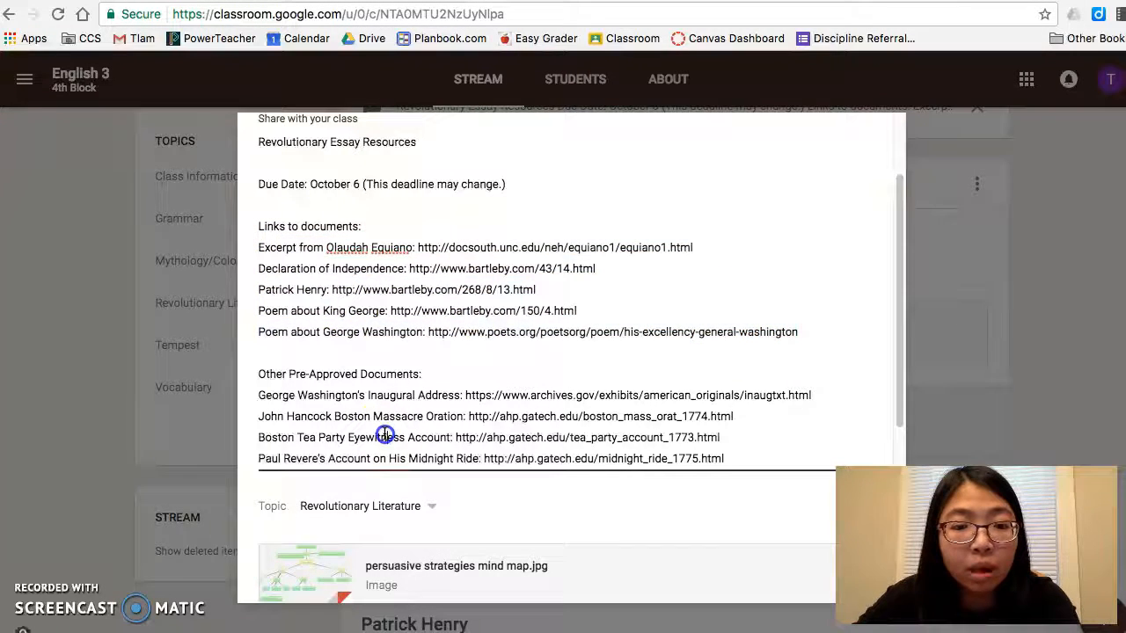
Step: Examine the "Other Pre-Approved Documents" links and the files attached to the announcement
scroll(420, 427, down, 2)
drag(737, 379, 246, 313)
scroll(377, 296, down, 2)
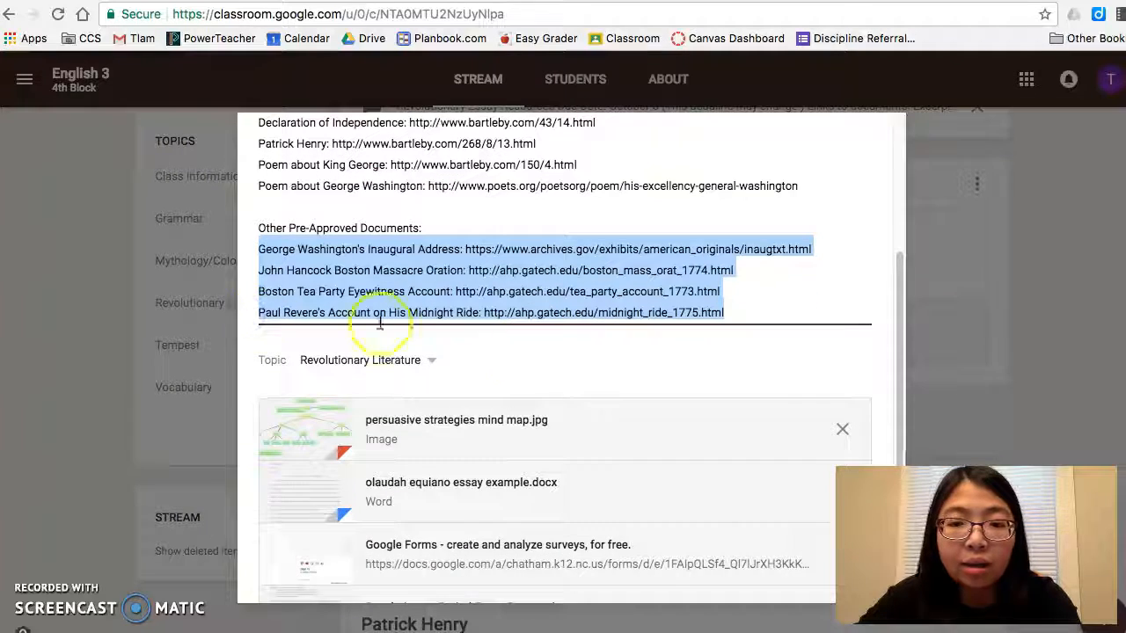
scroll(519, 347, up, 5)
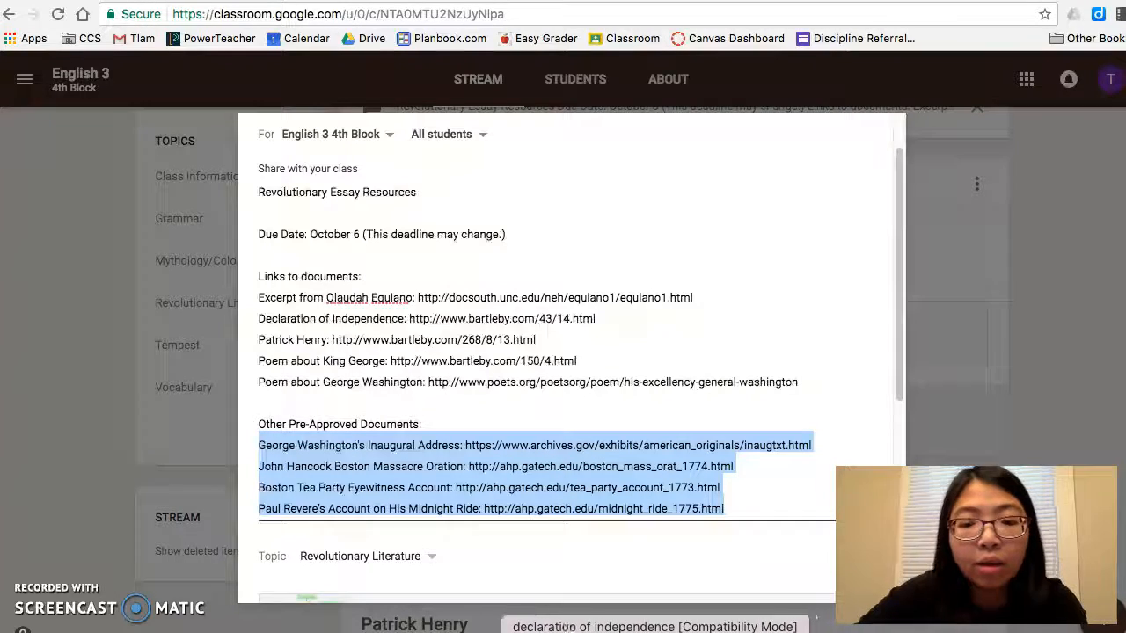
Step: Switch to the "Easybib quick start guide" document in Word and read through its numbered instructions
key(ctrl+Up)
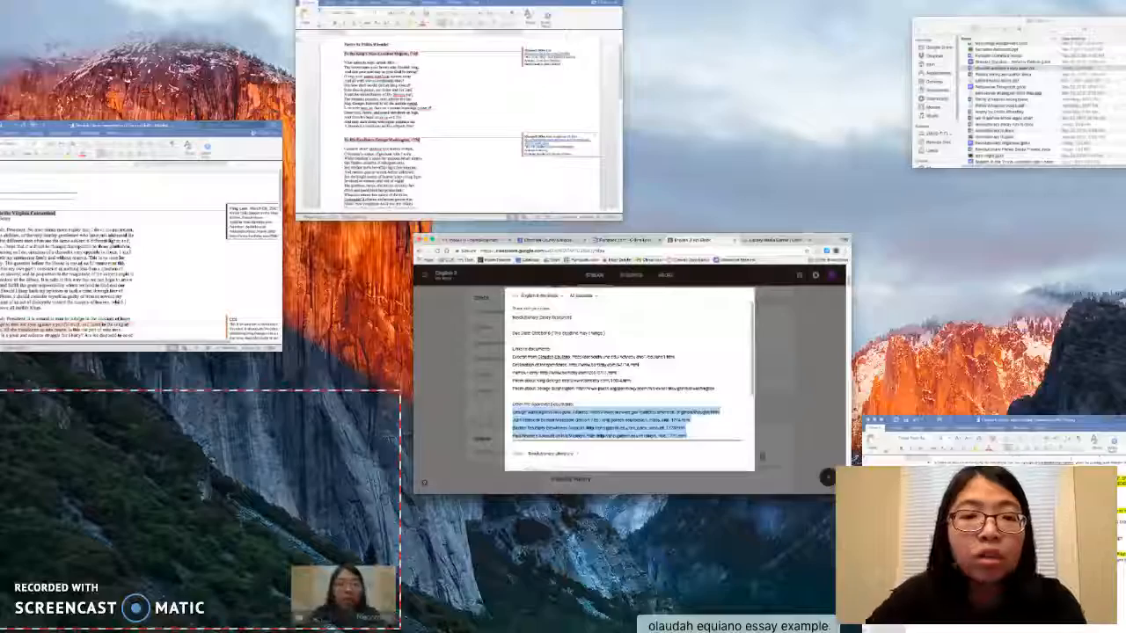
click(976, 519)
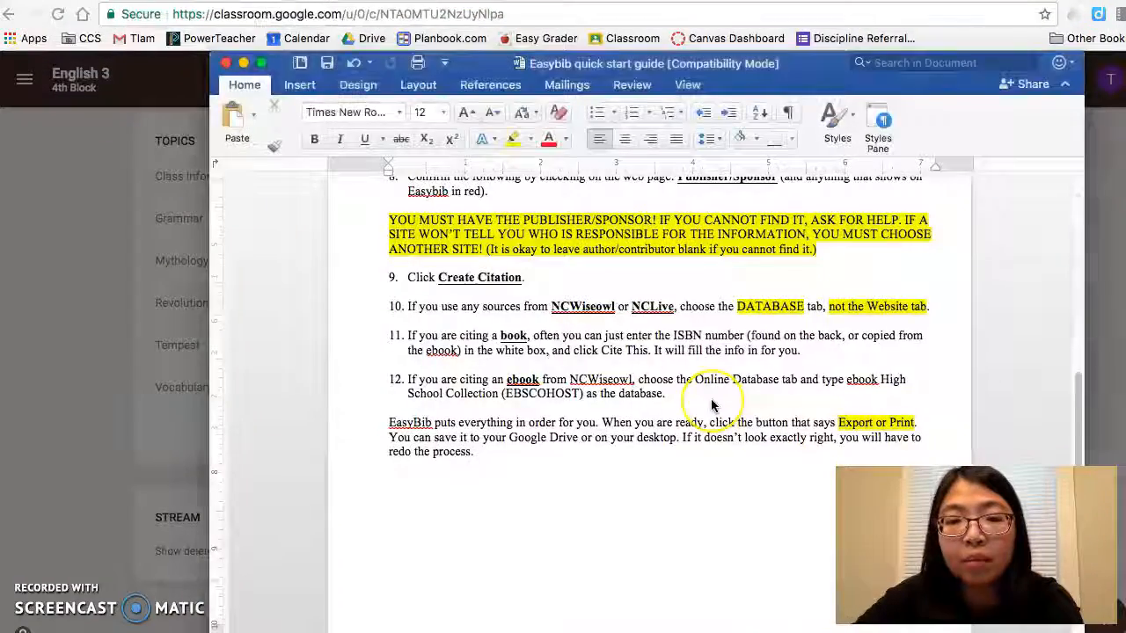
scroll(712, 405, up, 8)
scroll(712, 405, down, 1)
scroll(712, 405, down, 2)
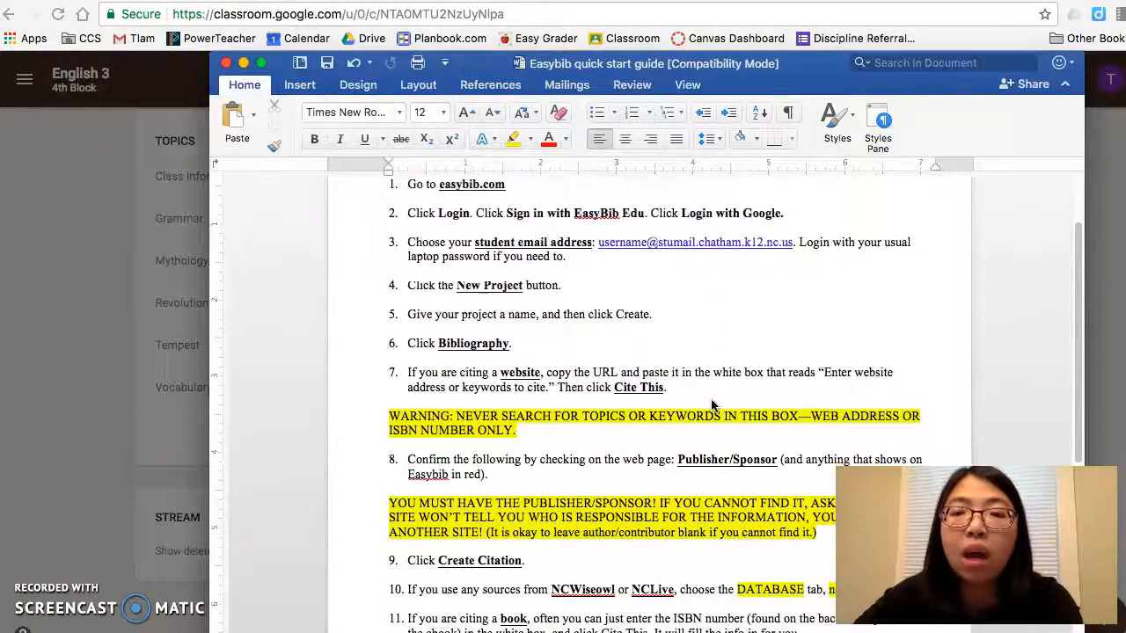
scroll(712, 405, down, 3)
scroll(713, 406, up, 5)
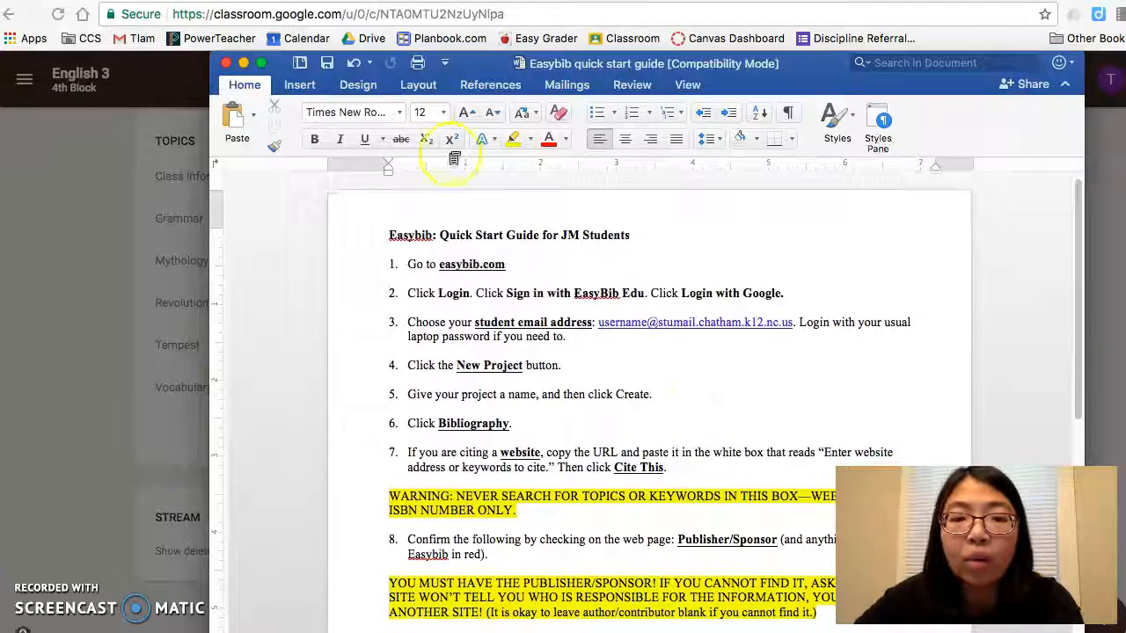
Step: Open easybib.com in a new browser tab
key(super+t)
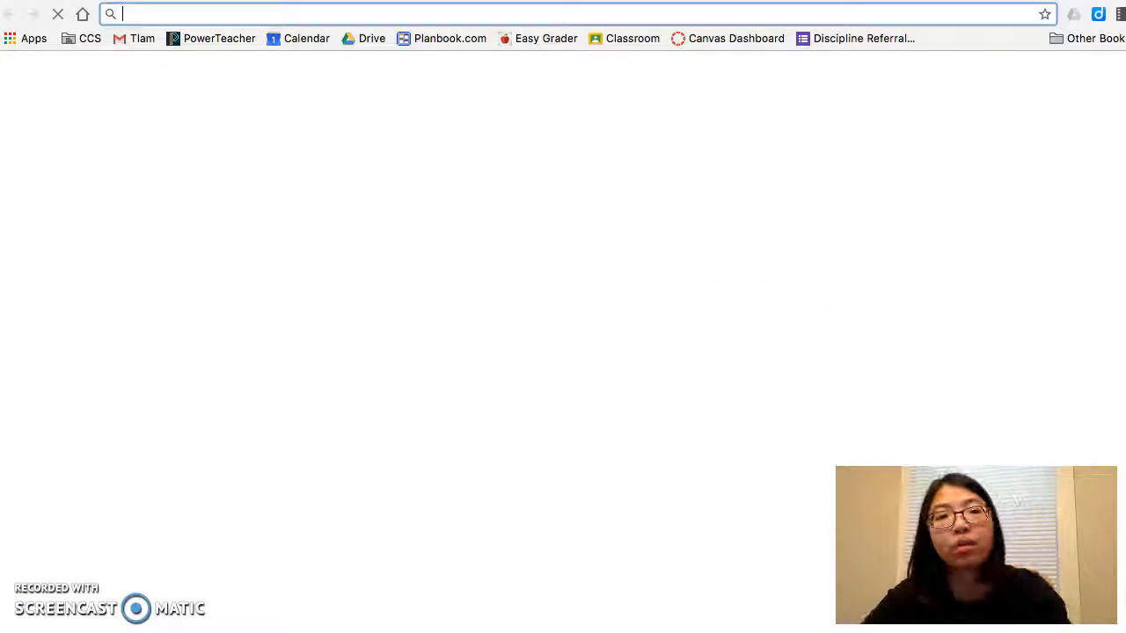
text(easybib.com)
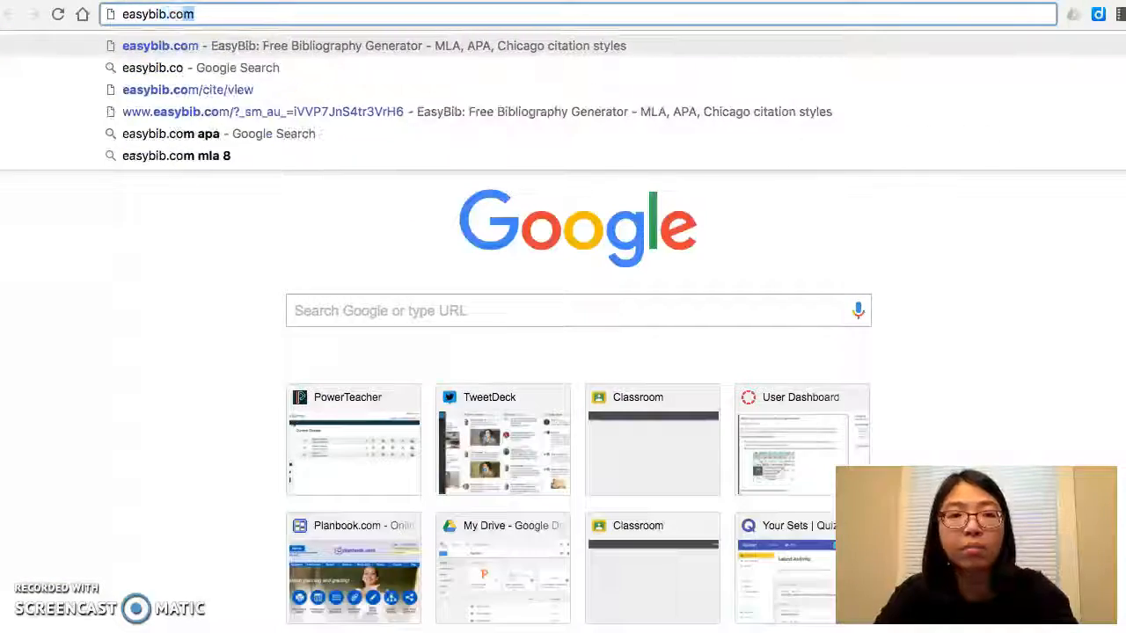
key(Return)
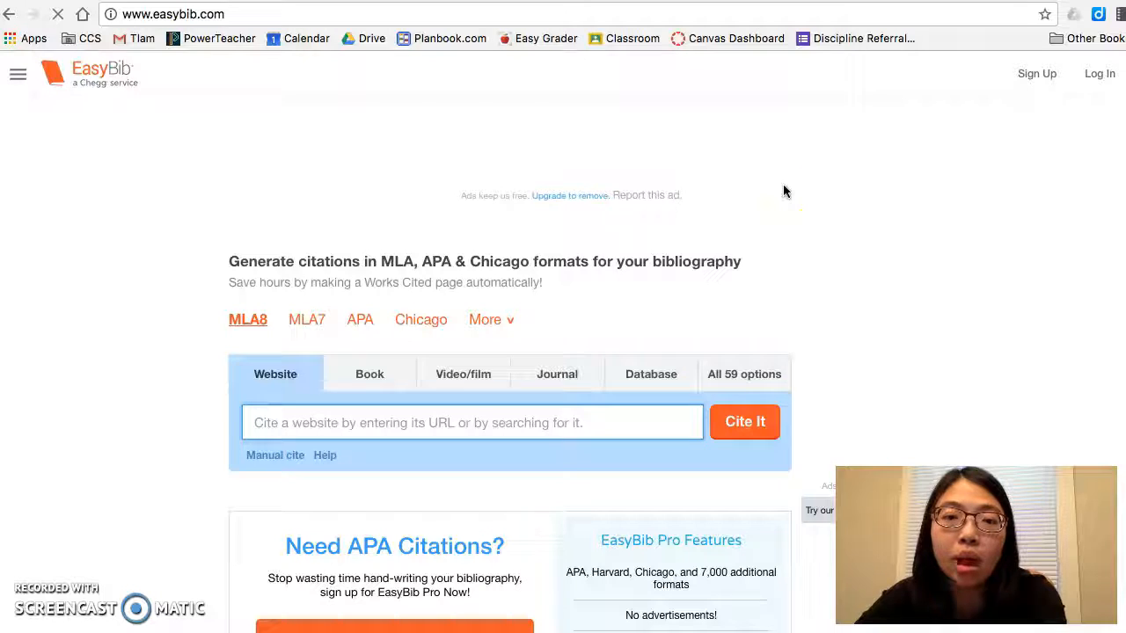
Step: Log in through EasyBib Edu using Google sign-in with the school account
click(1101, 77)
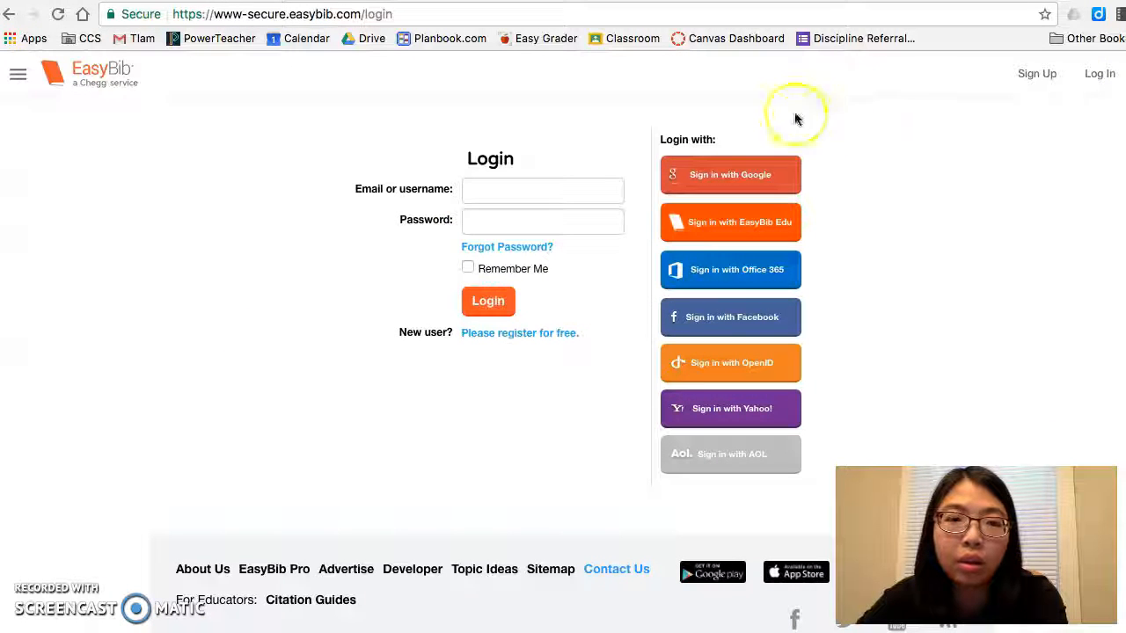
click(711, 227)
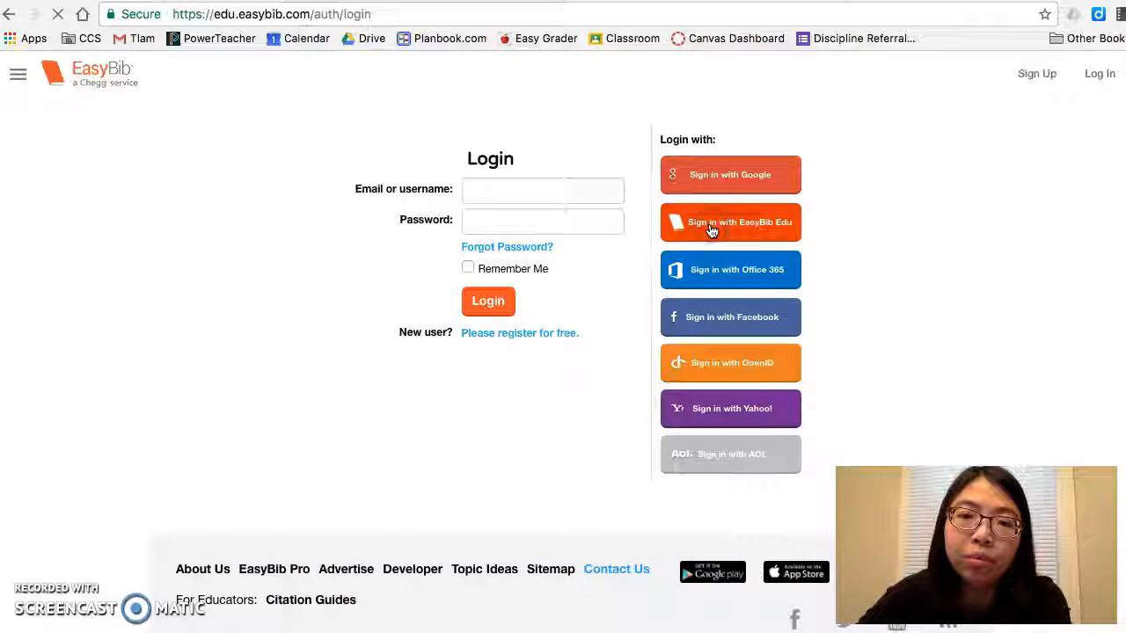
click(264, 233)
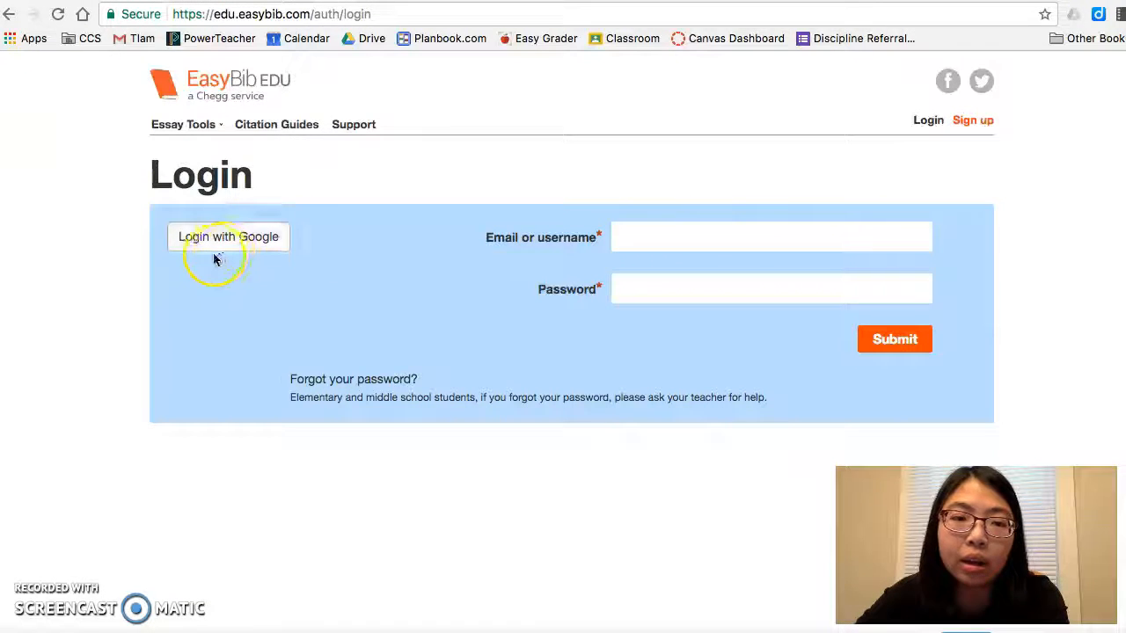
click(223, 241)
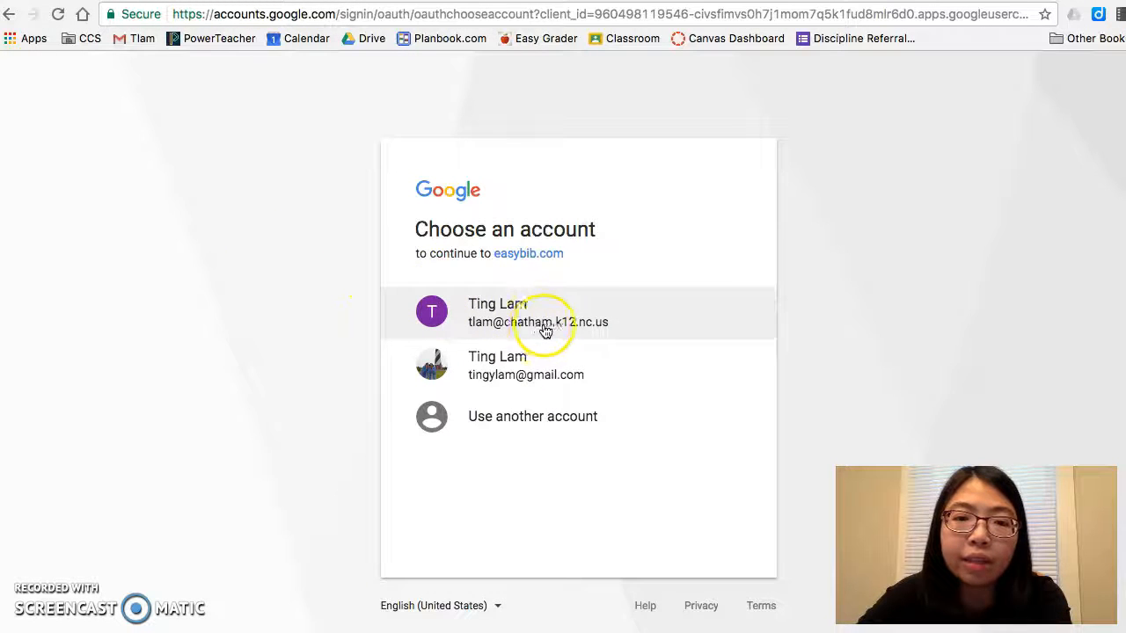
click(609, 321)
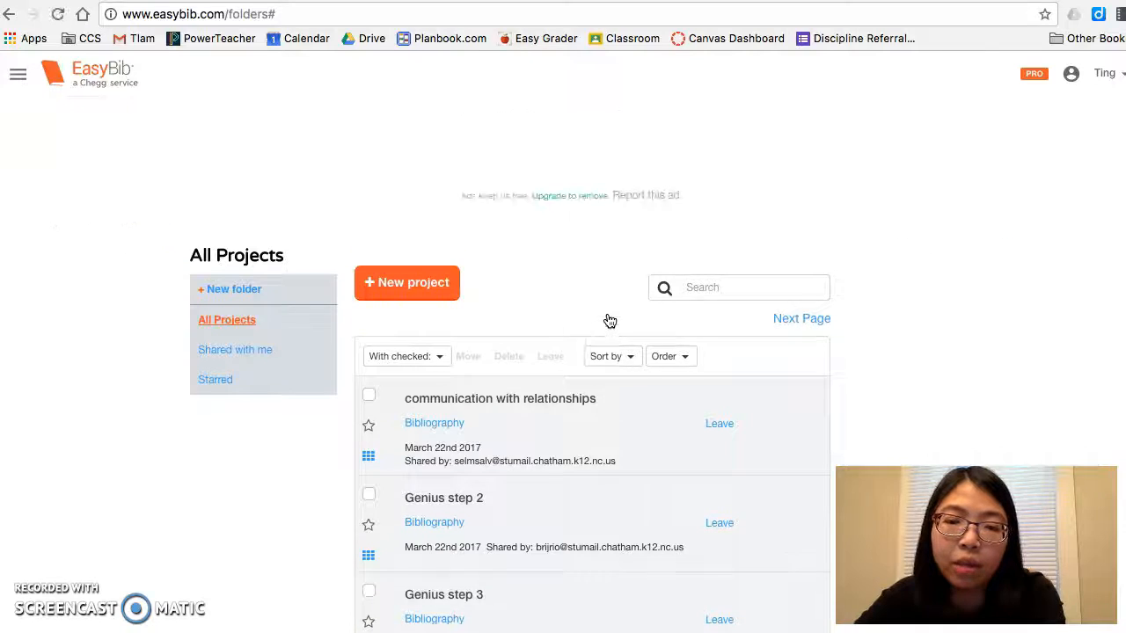
Step: Create a project named "Rev Essay" with MLA8 as the default style and open its bibliography
scroll(581, 352, down, 3)
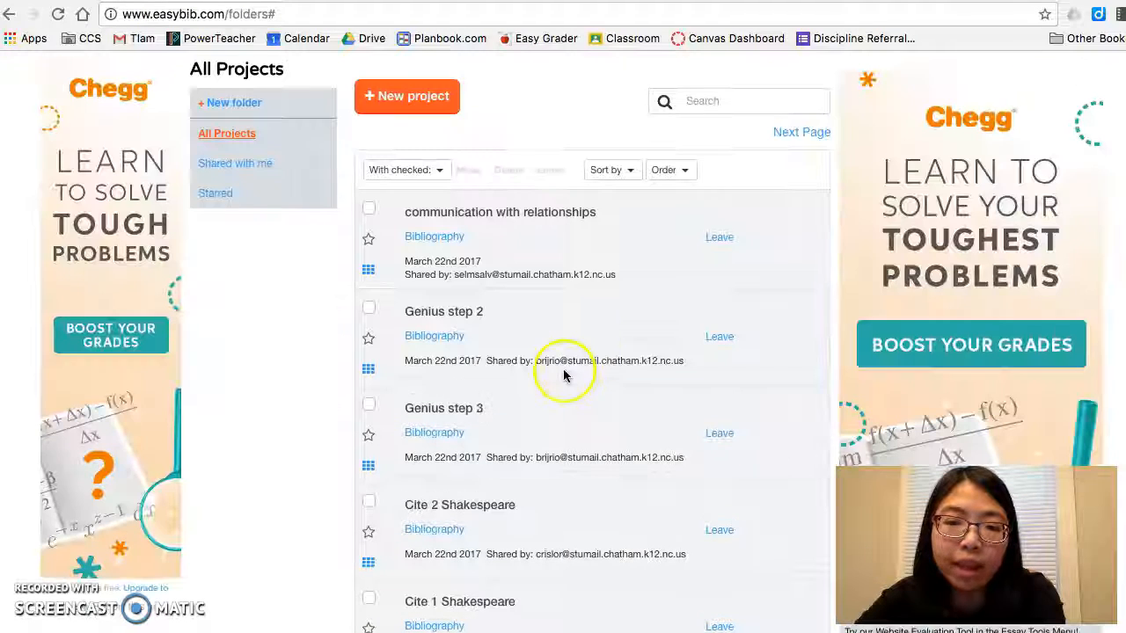
click(410, 96)
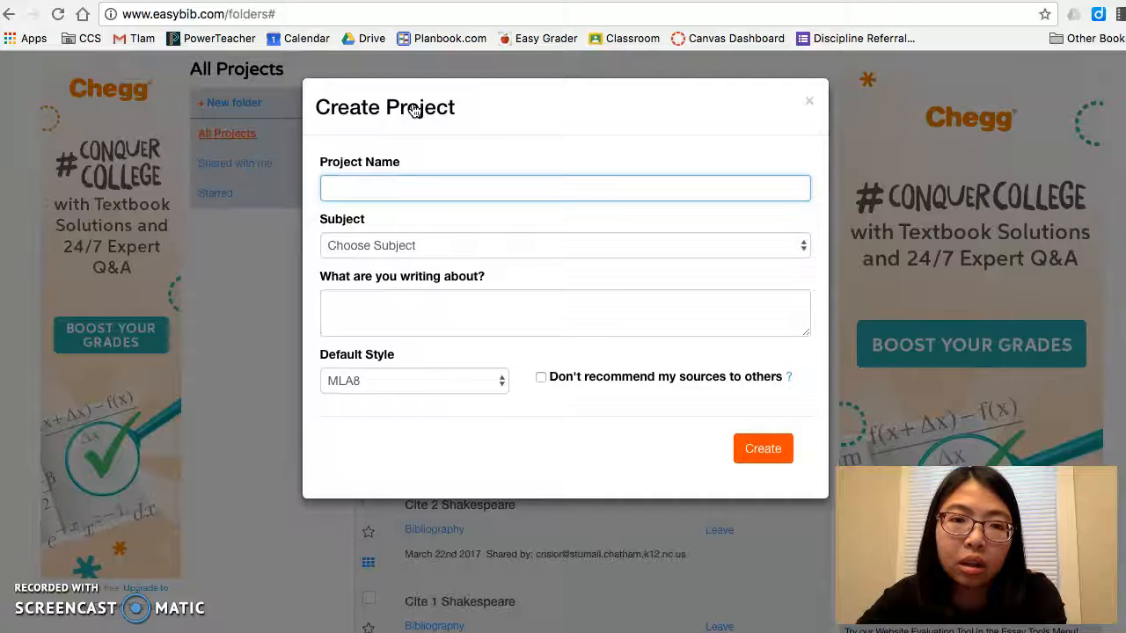
text(Rev Essay)
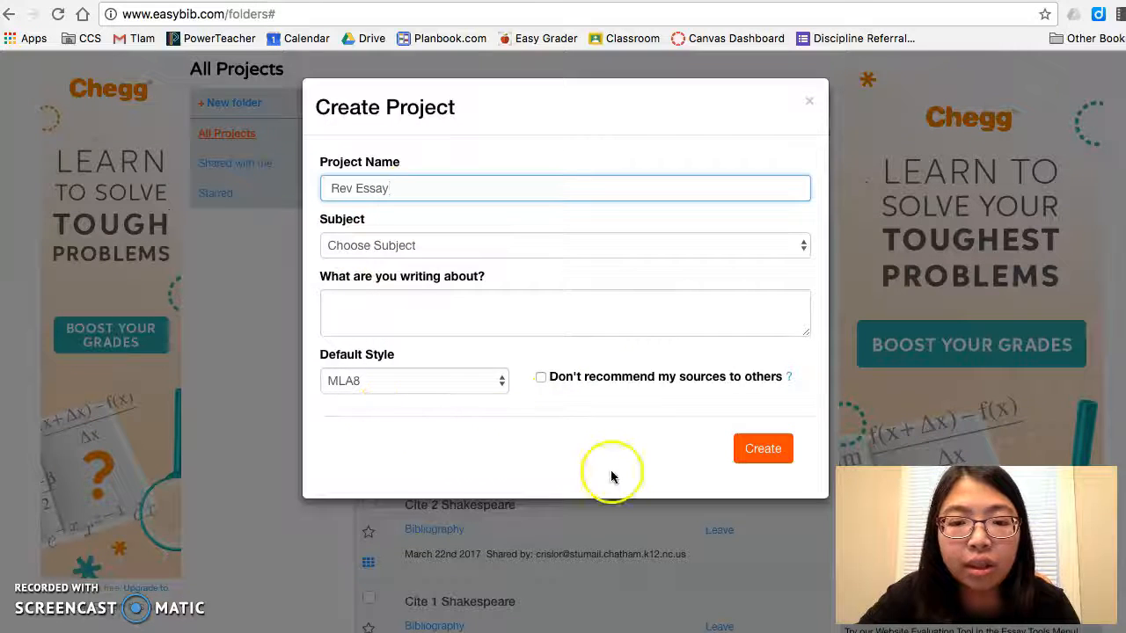
click(762, 450)
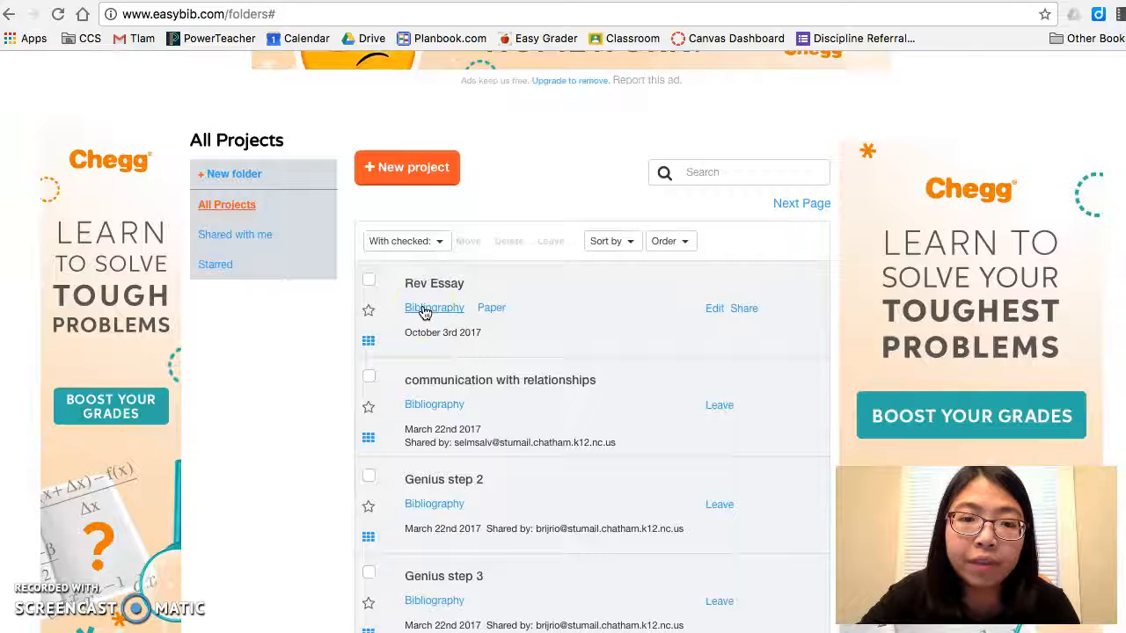
click(427, 312)
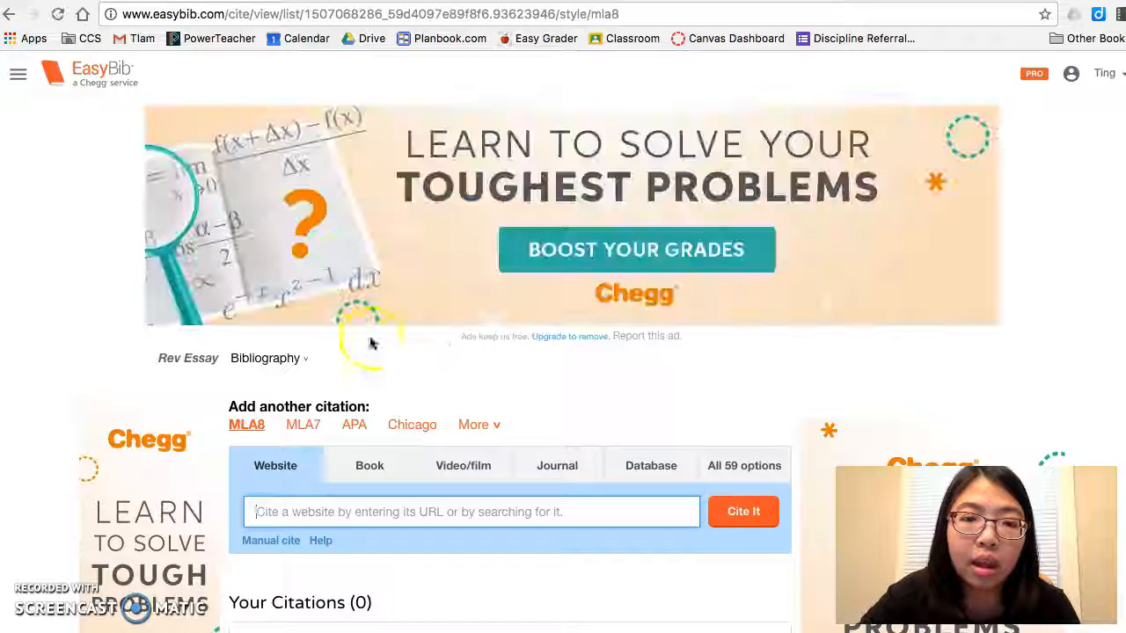
click(314, 398)
scroll(315, 399, down, 2)
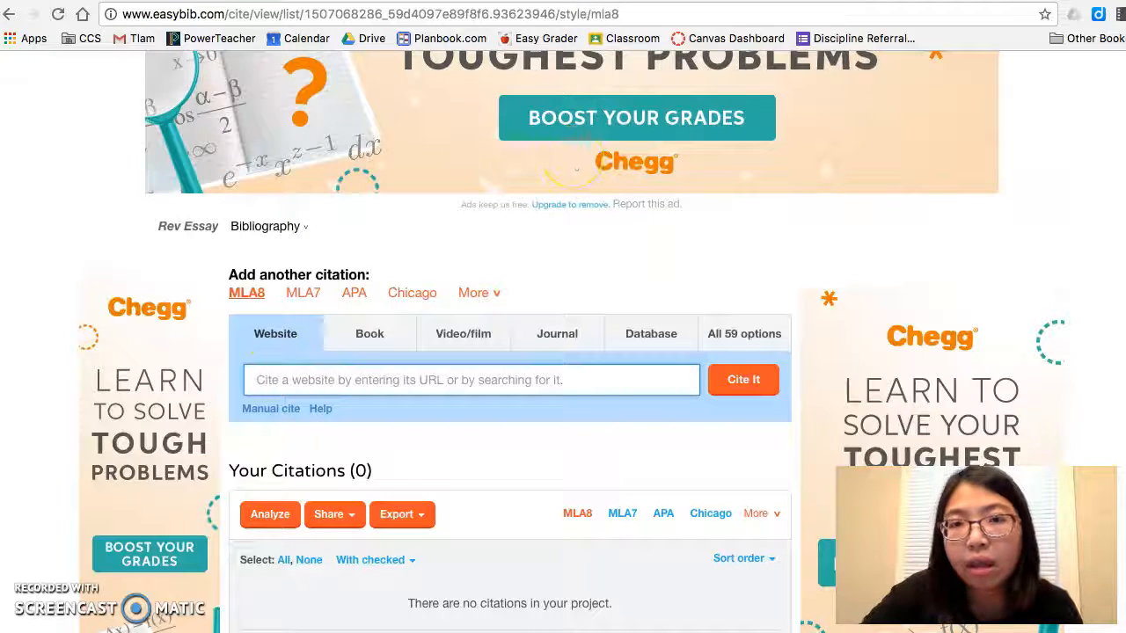
Step: Copy the Olaudah Equiano excerpt's URL from the Google Classroom announcement
key(ctrl+shift+Tab)
click(468, 341)
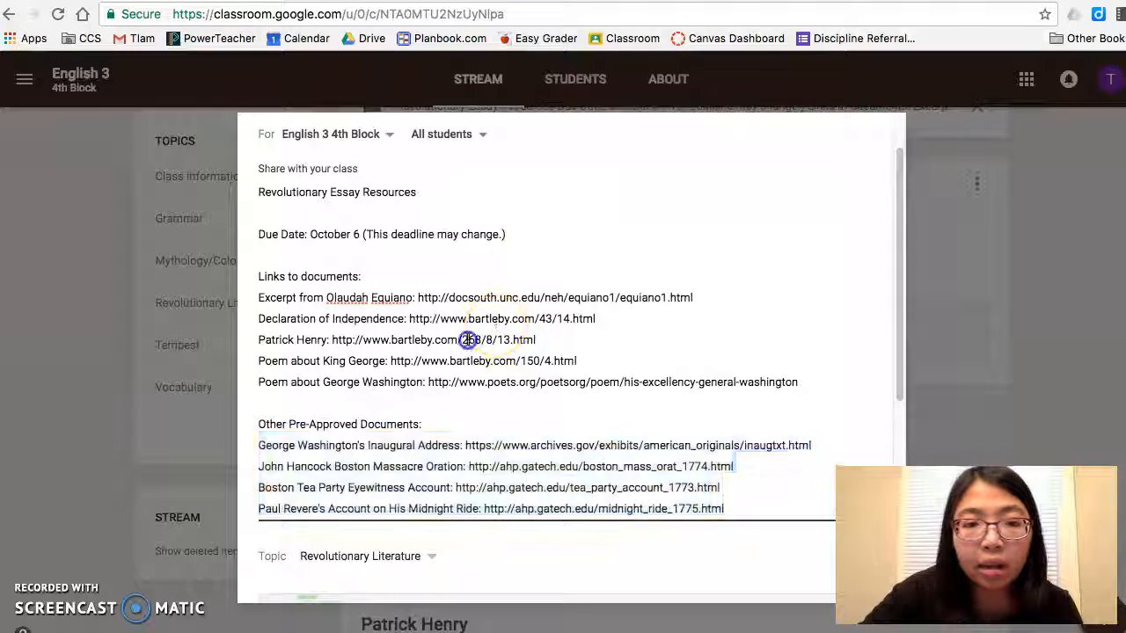
drag(693, 297, 417, 296)
key(ctrl+c)
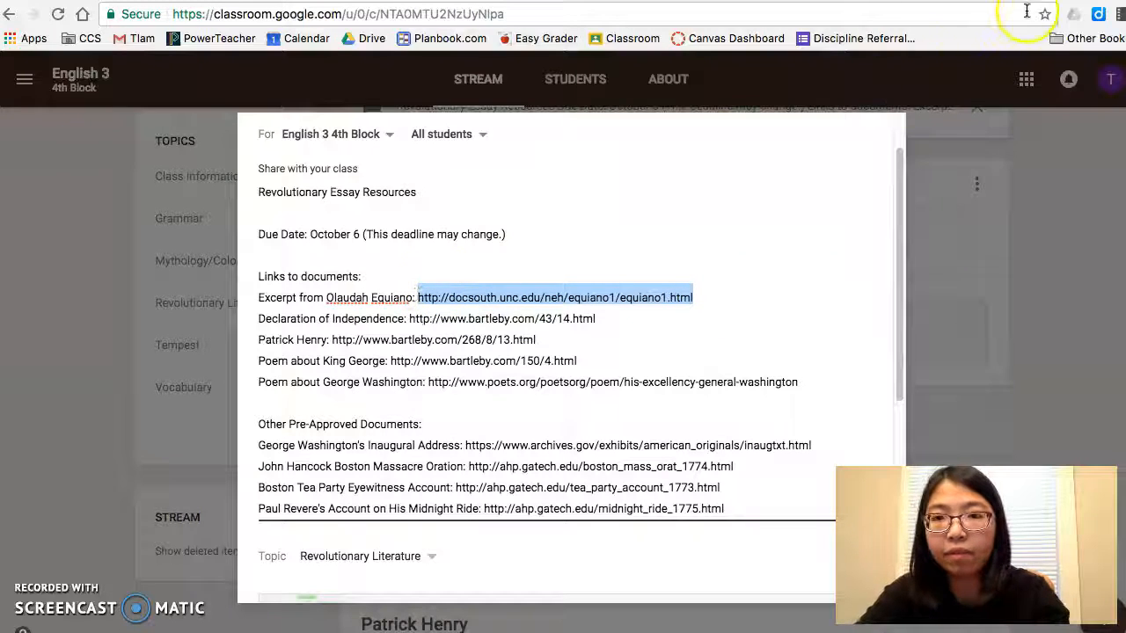
key(ctrl+Tab)
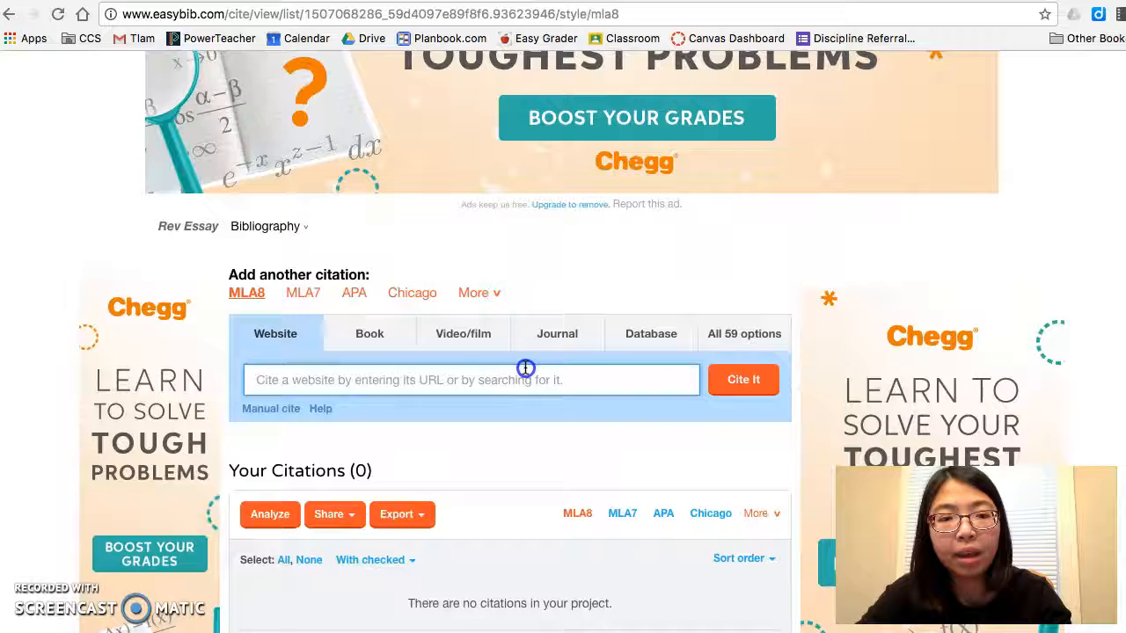
key(ctrl+v)
click(740, 388)
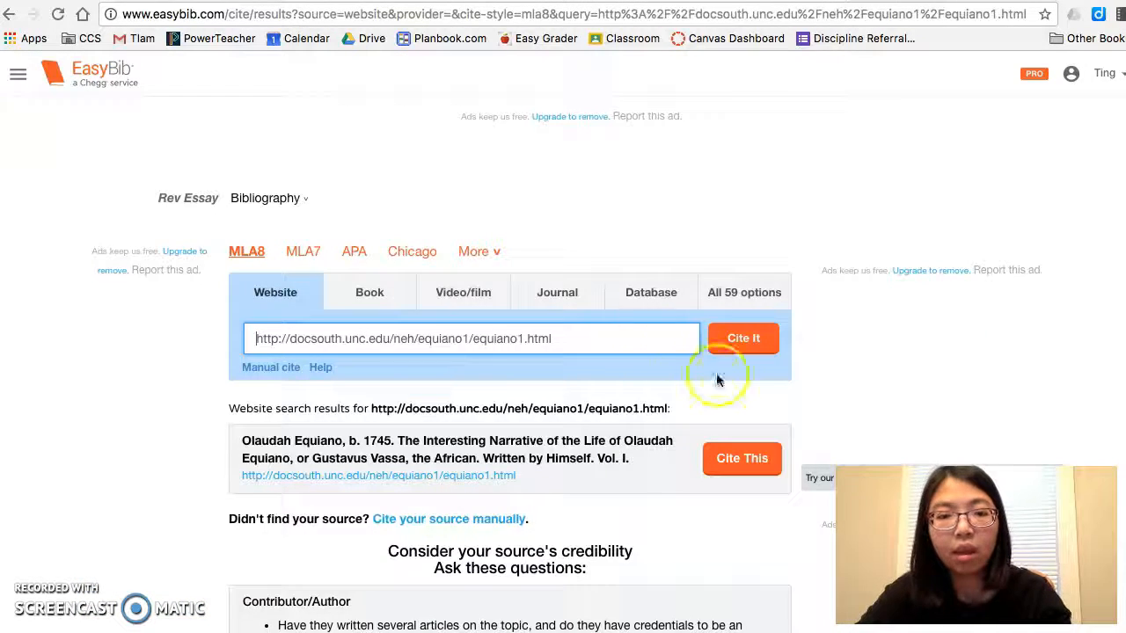
scroll(651, 319, down, 5)
scroll(650, 319, down, 2)
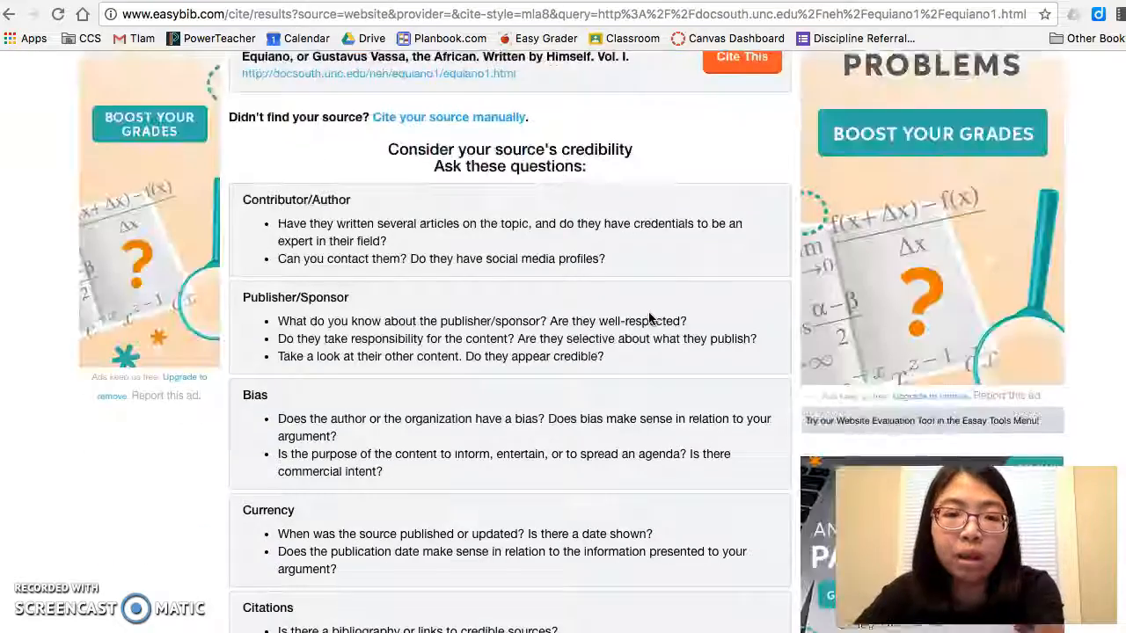
scroll(651, 319, up, 3)
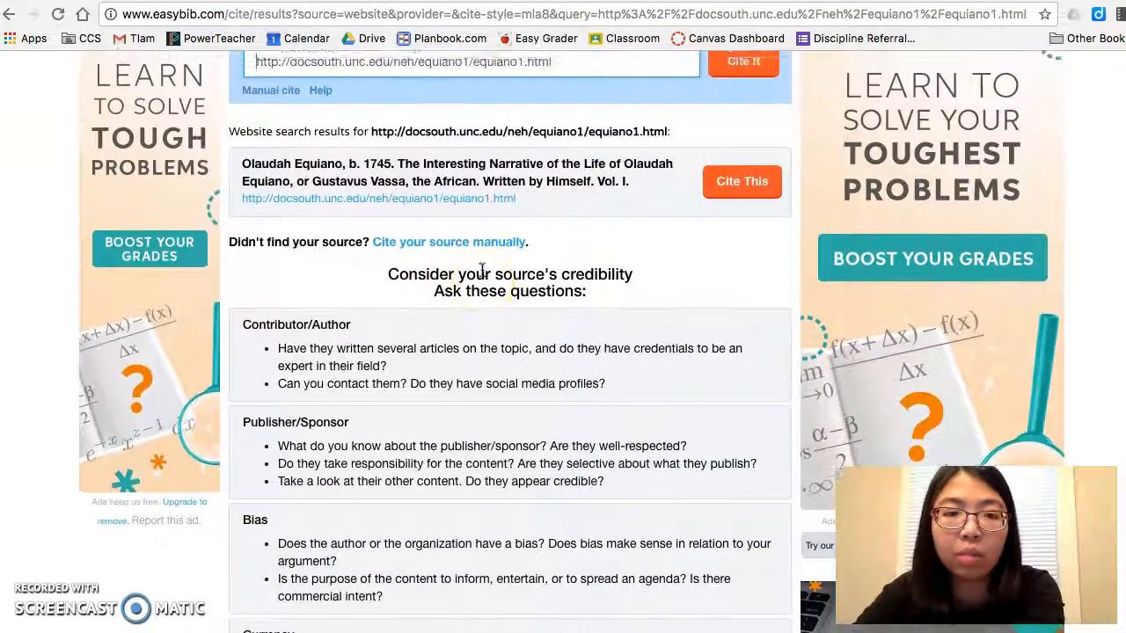
Step: Cite the Olaudah Equiano website result and continue to the final step of the citation form
scroll(482, 273, down, 5)
scroll(482, 273, up, 6)
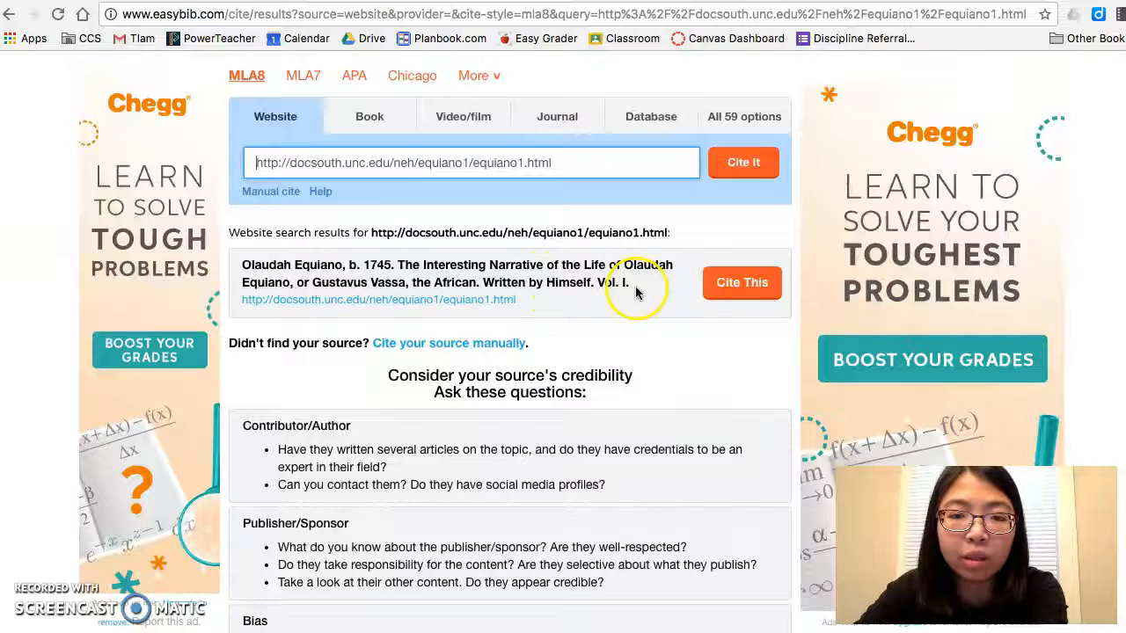
click(743, 293)
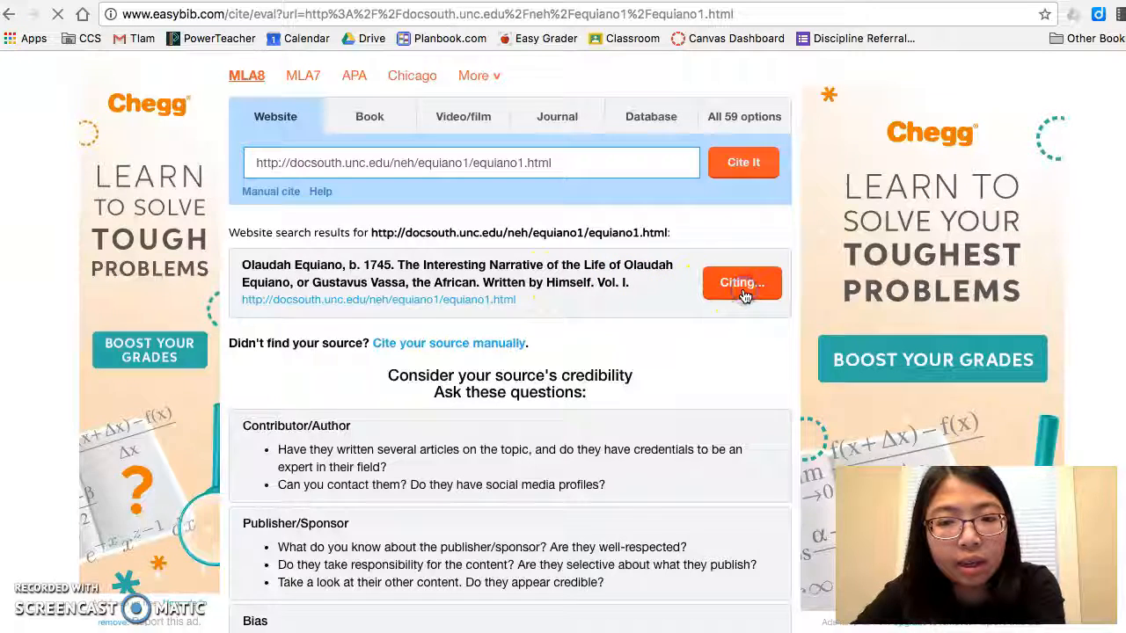
scroll(480, 334, down, 5)
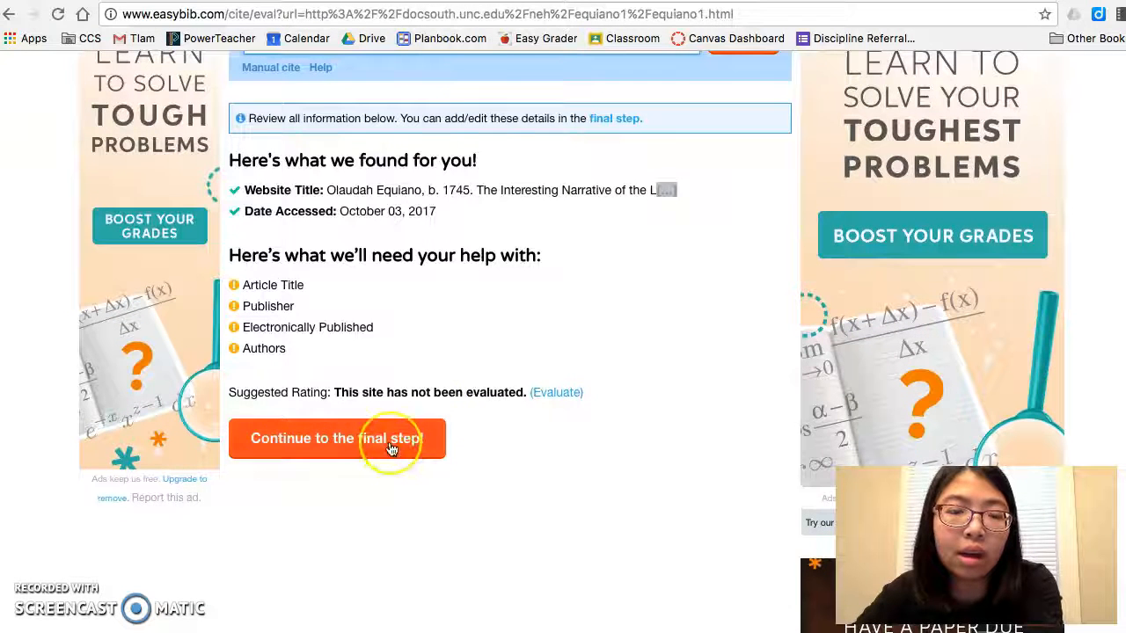
click(392, 448)
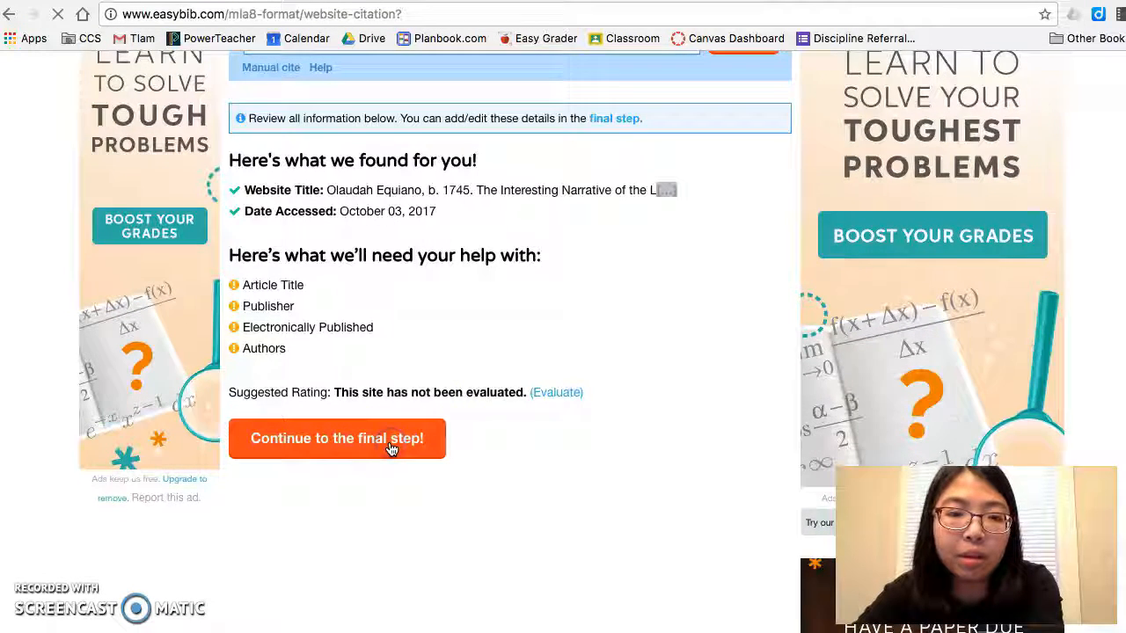
click(398, 443)
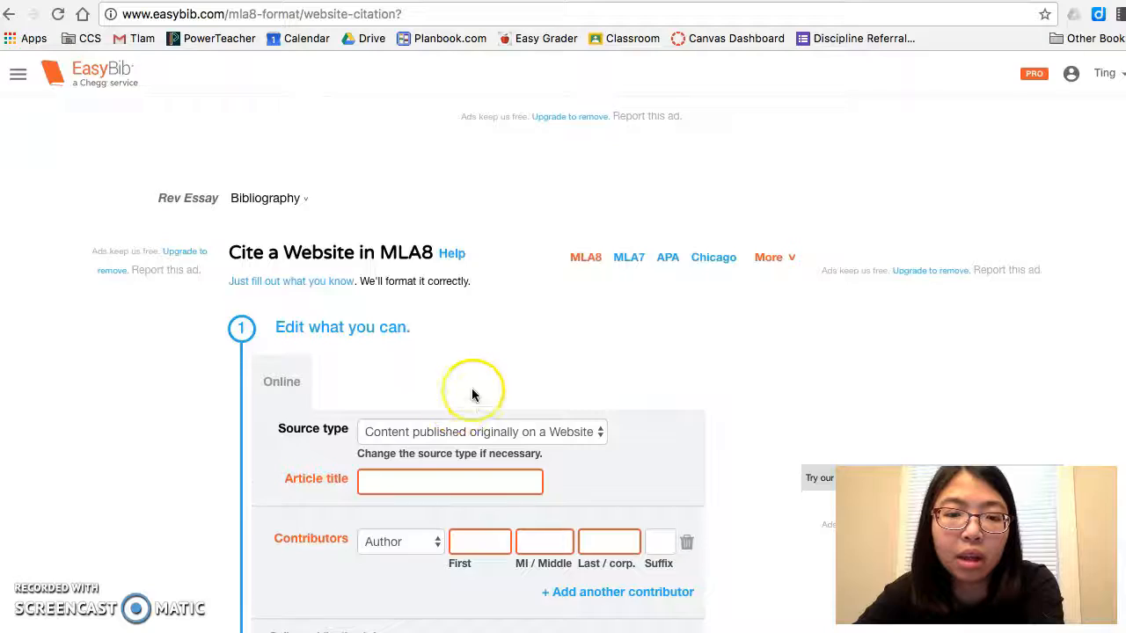
Step: Examine the citation form's blank fields, checking the guidance for article title, contributors and publisher/sponsor
scroll(473, 394, down, 2)
scroll(473, 391, down, 5)
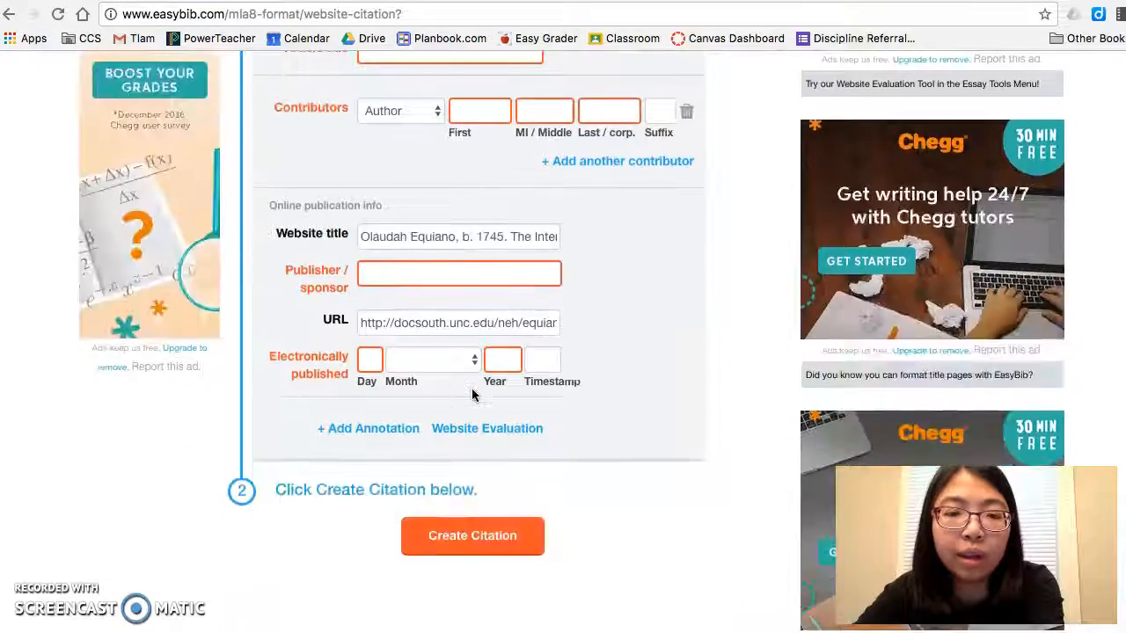
scroll(472, 389, up, 2)
click(468, 227)
click(445, 146)
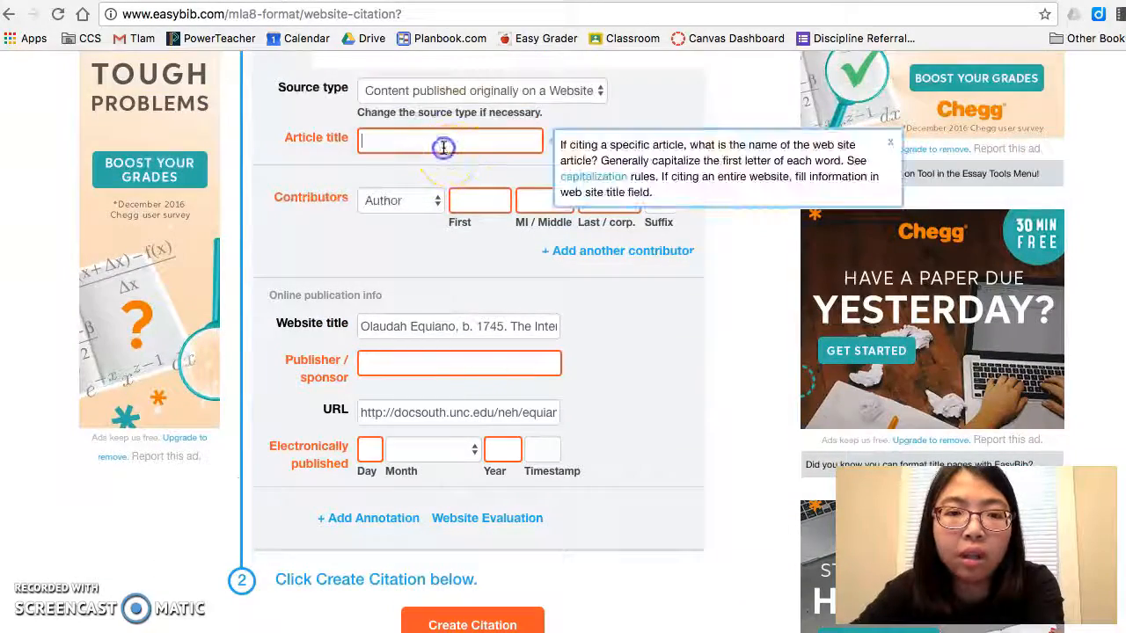
click(480, 193)
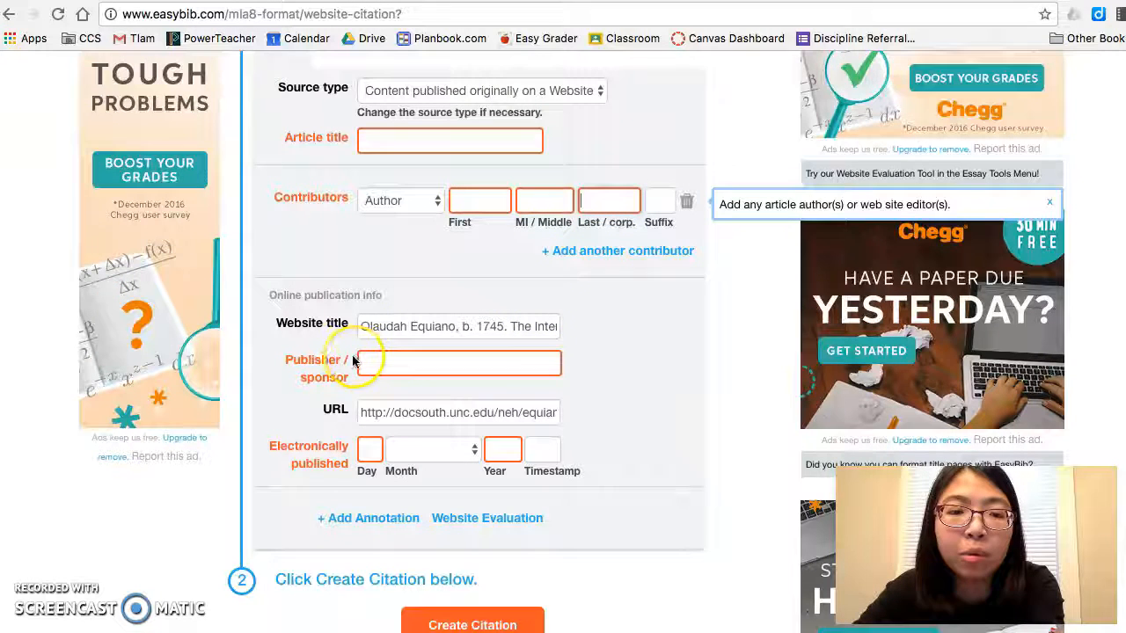
drag(280, 359, 356, 367)
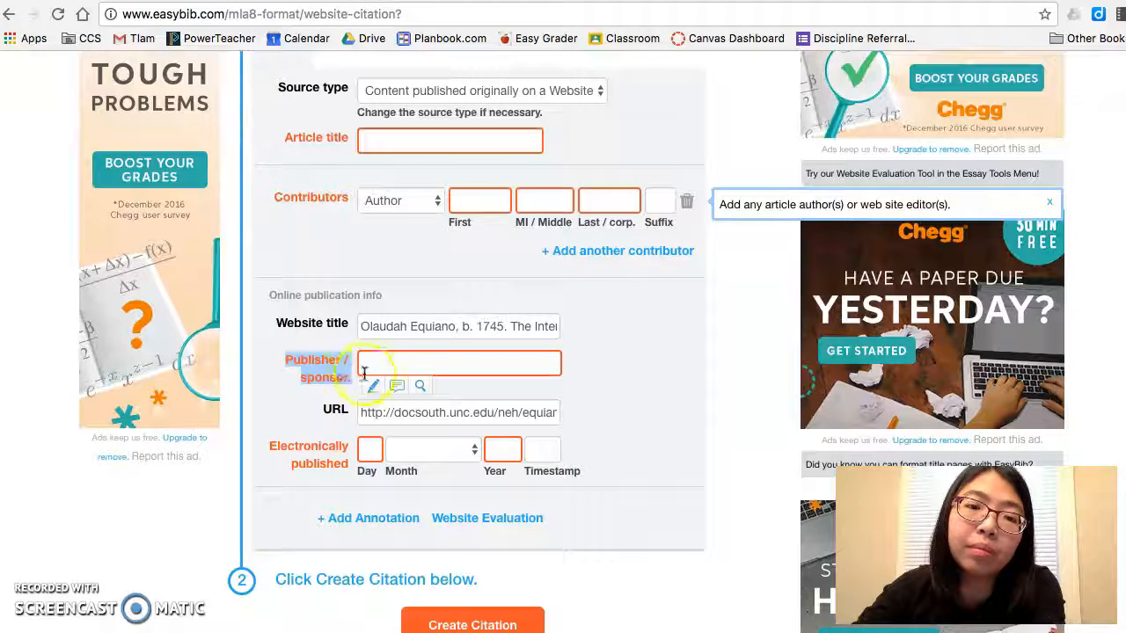
click(386, 365)
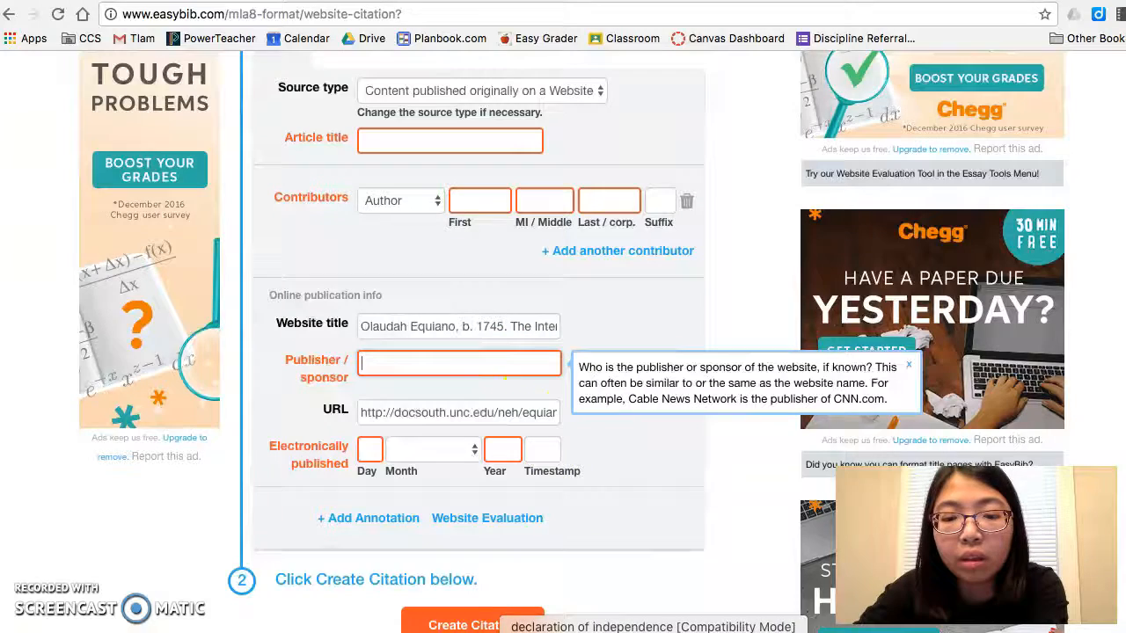
Step: Switch to the Olaudah Equiano excerpt in Word and place its window beside the citation form
click(692, 631)
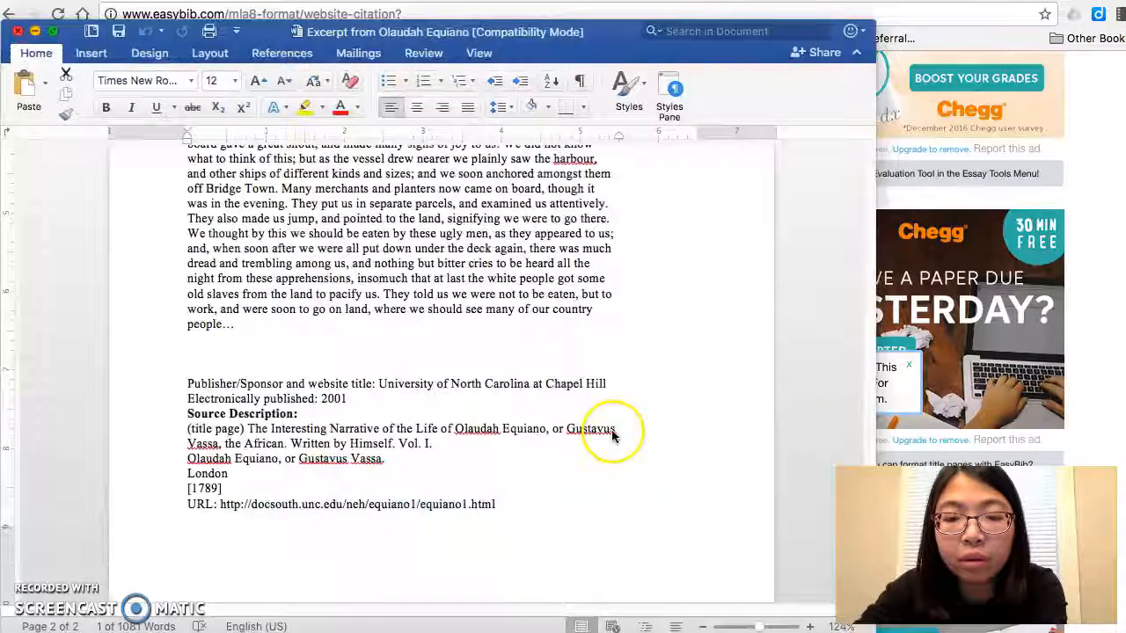
drag(525, 37, 970, 50)
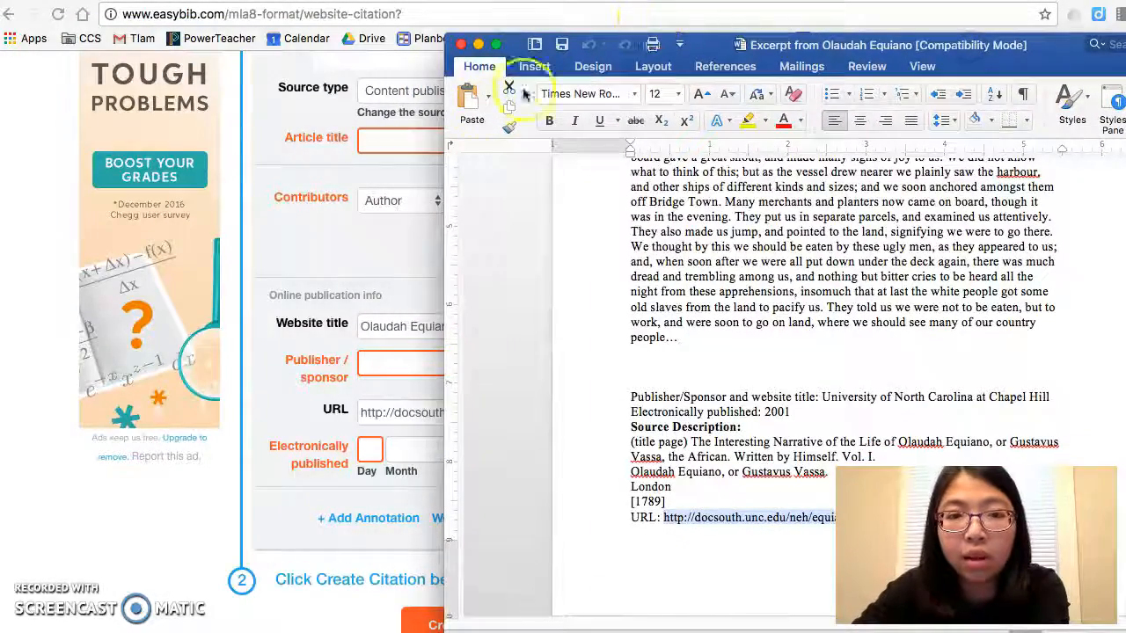
click(381, 140)
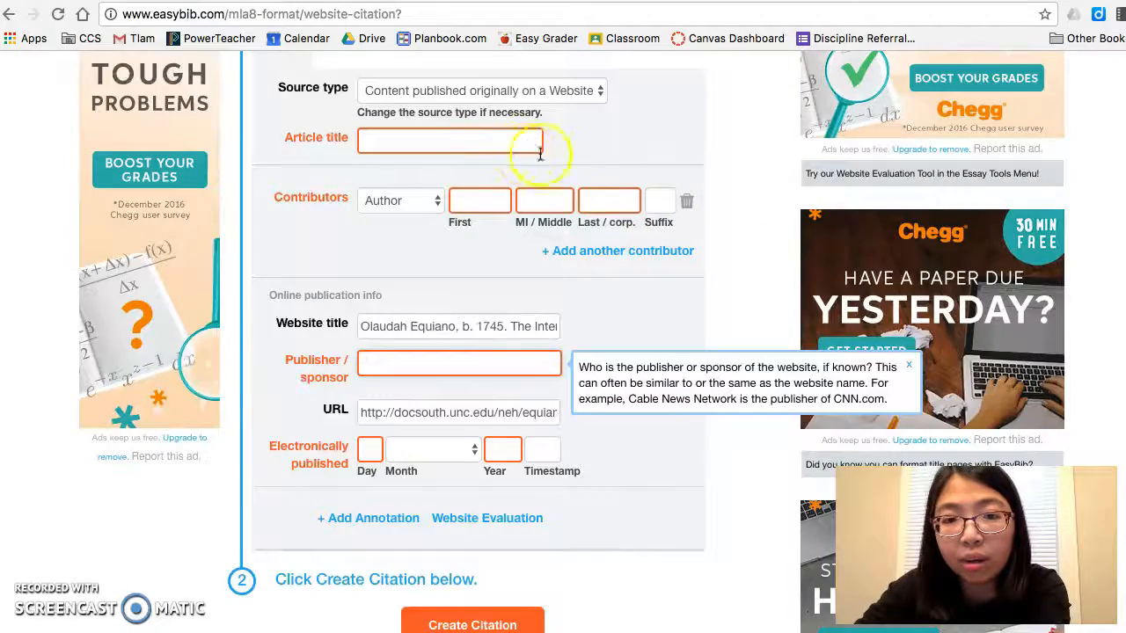
Step: Copy the heading "Excerpt from Olaudah Equiano" from the Word document into the citation's article title
key(super+Tab)
scroll(972, 290, up, 5)
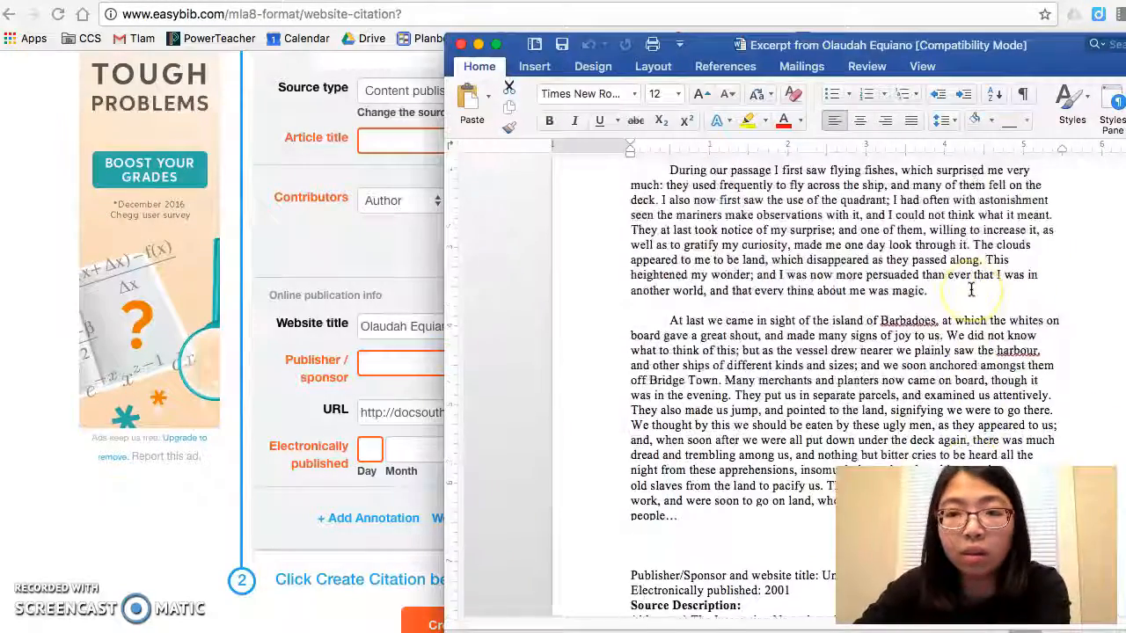
scroll(971, 291, up, 10)
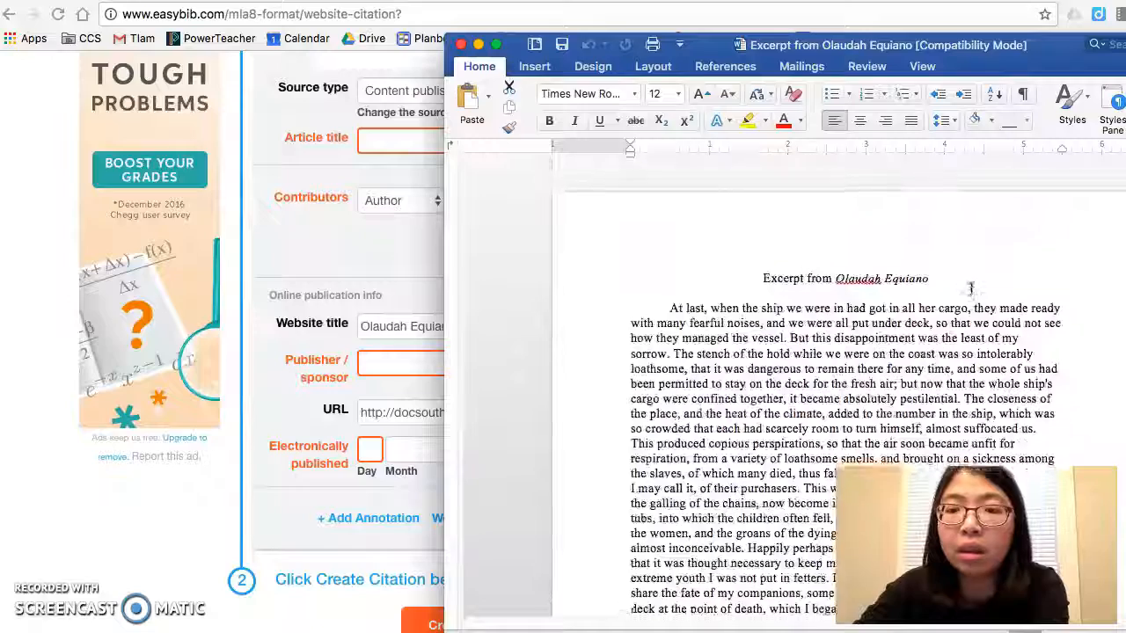
drag(932, 257, 730, 249)
key(super+c)
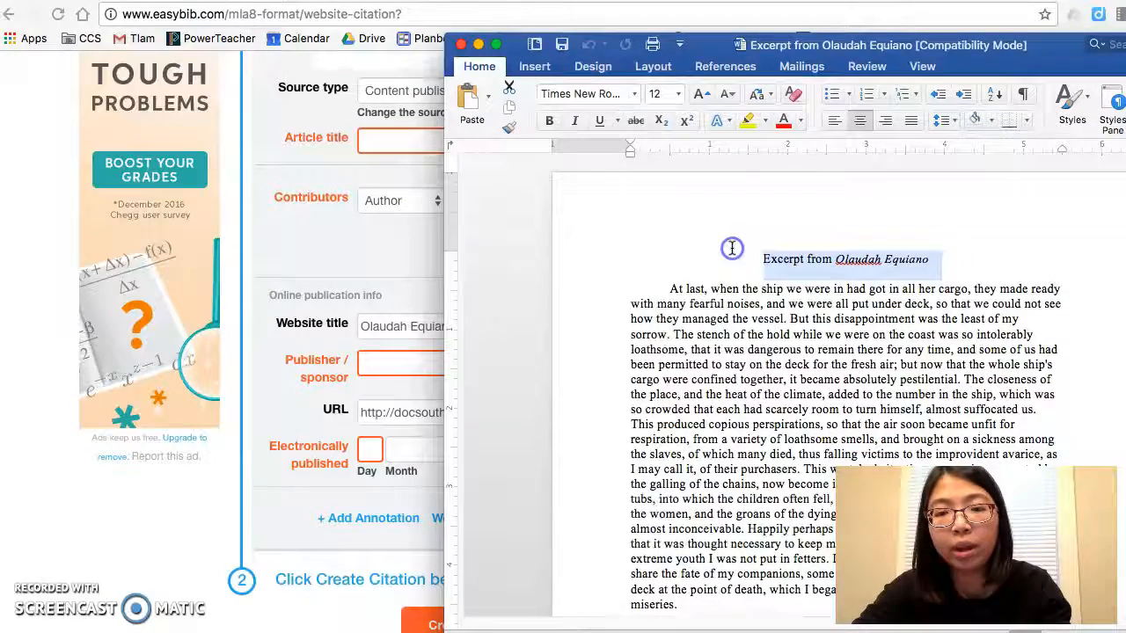
click(409, 142)
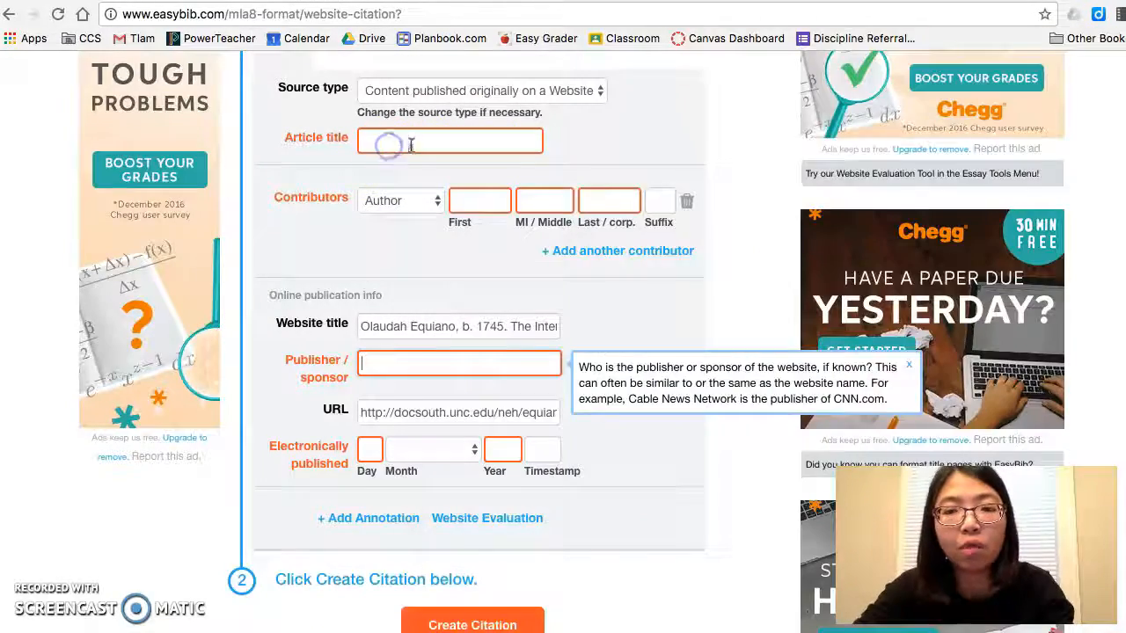
click(413, 145)
key(super+v)
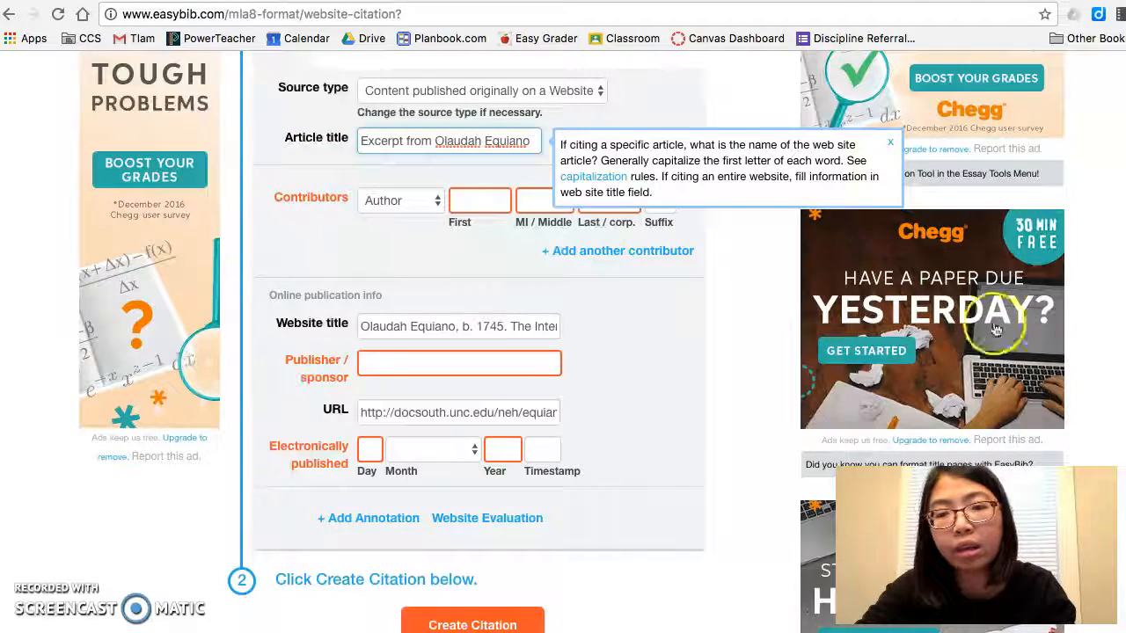
Step: Check the excerpt for its author and enter Olaudah as the author's first name and Equiano as the last name
key(super+Tab)
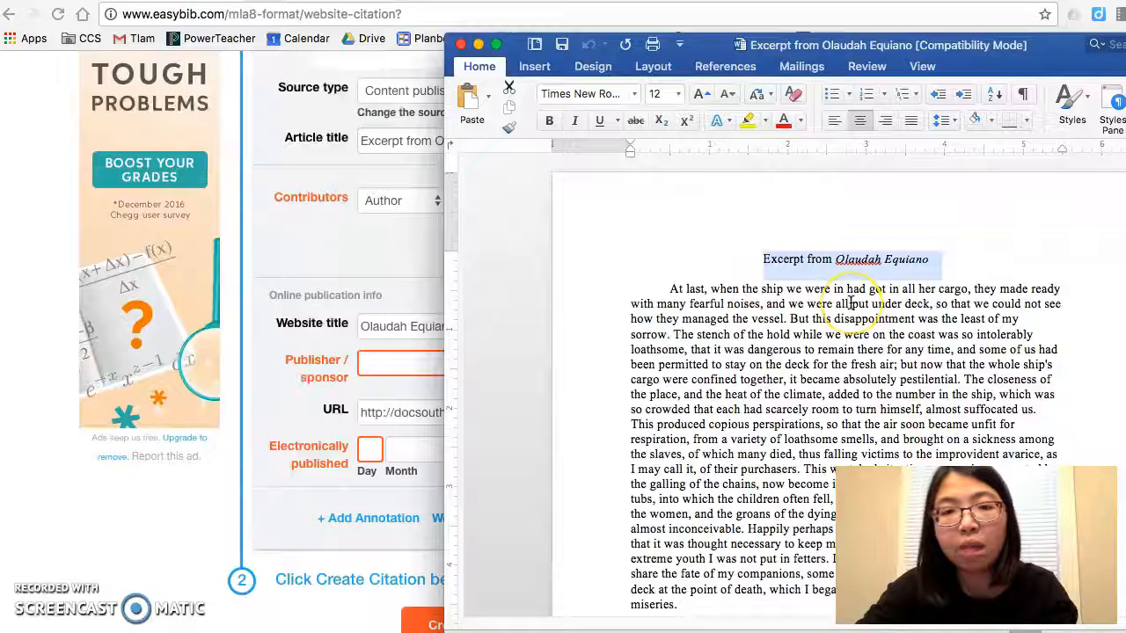
scroll(850, 301, down, 1)
scroll(851, 302, down, 1)
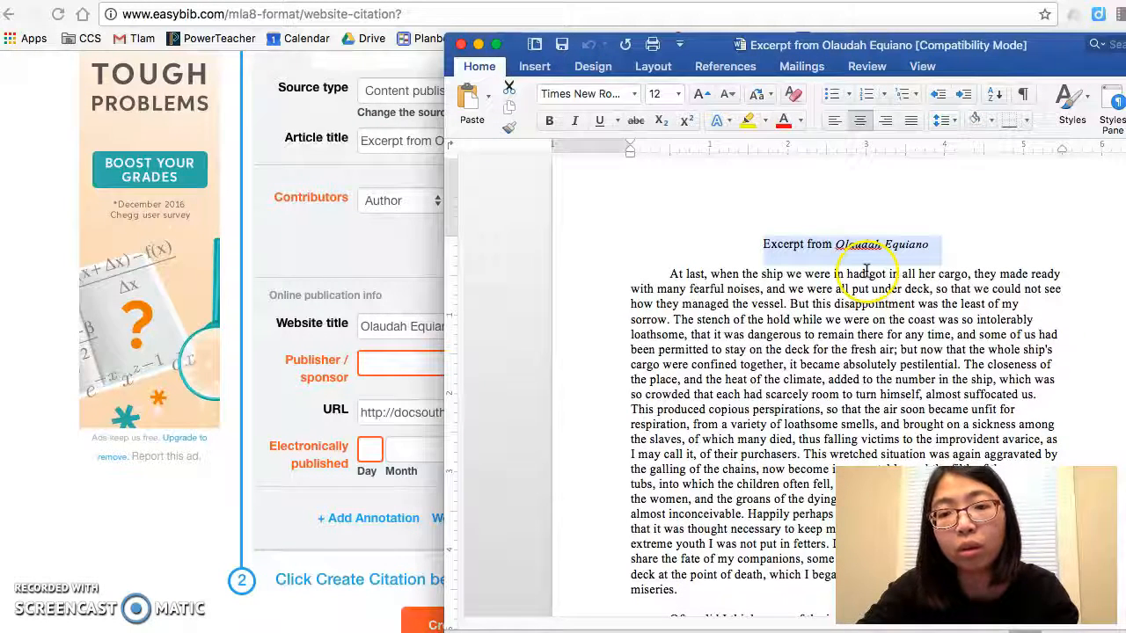
scroll(846, 316, down, 5)
scroll(846, 317, up, 5)
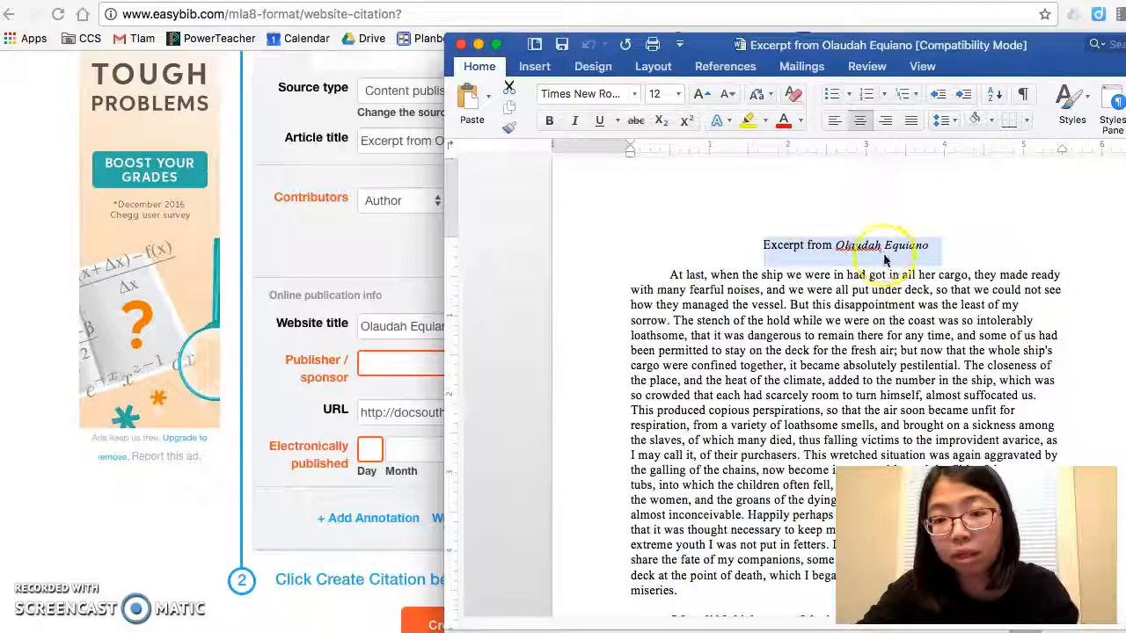
click(373, 293)
click(465, 193)
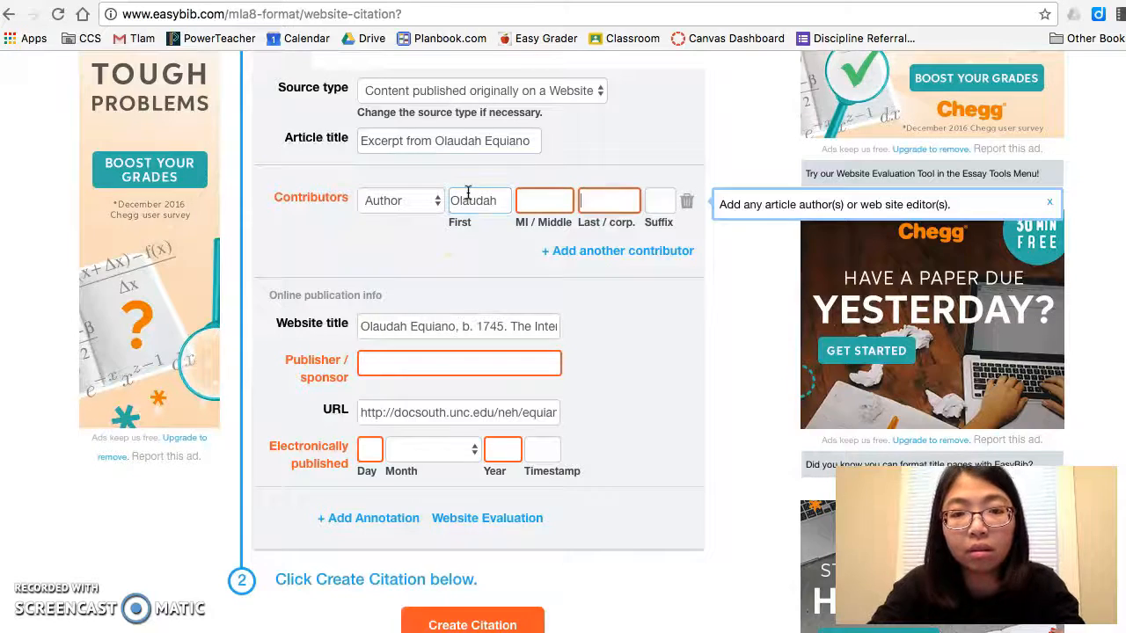
click(403, 174)
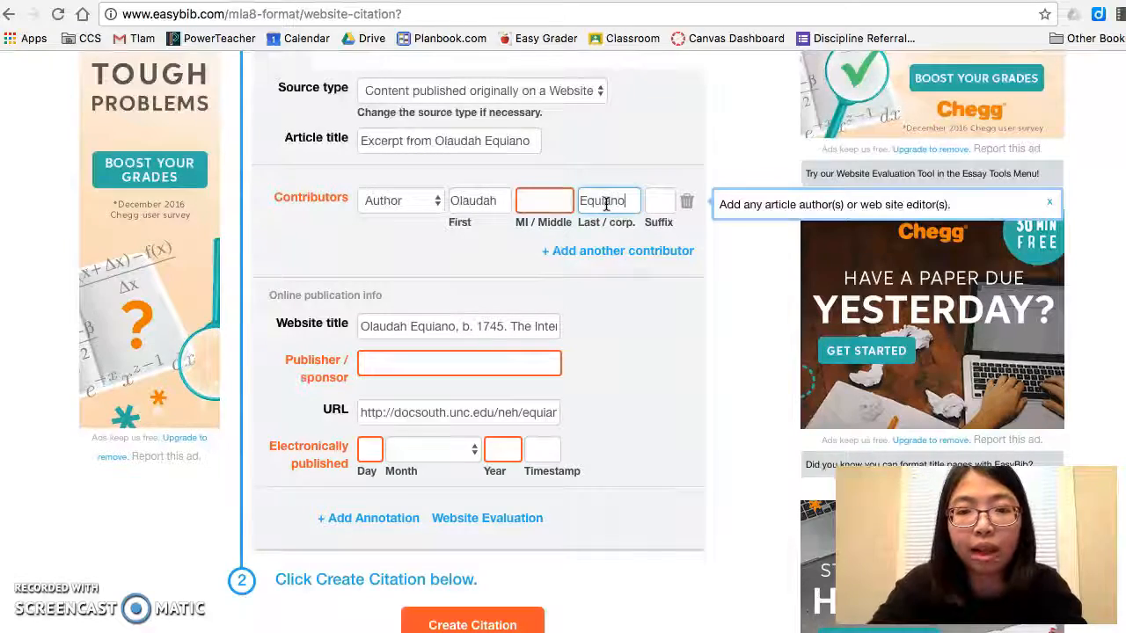
Step: Clear the prefilled website title in the citation form
key(super+Tab)
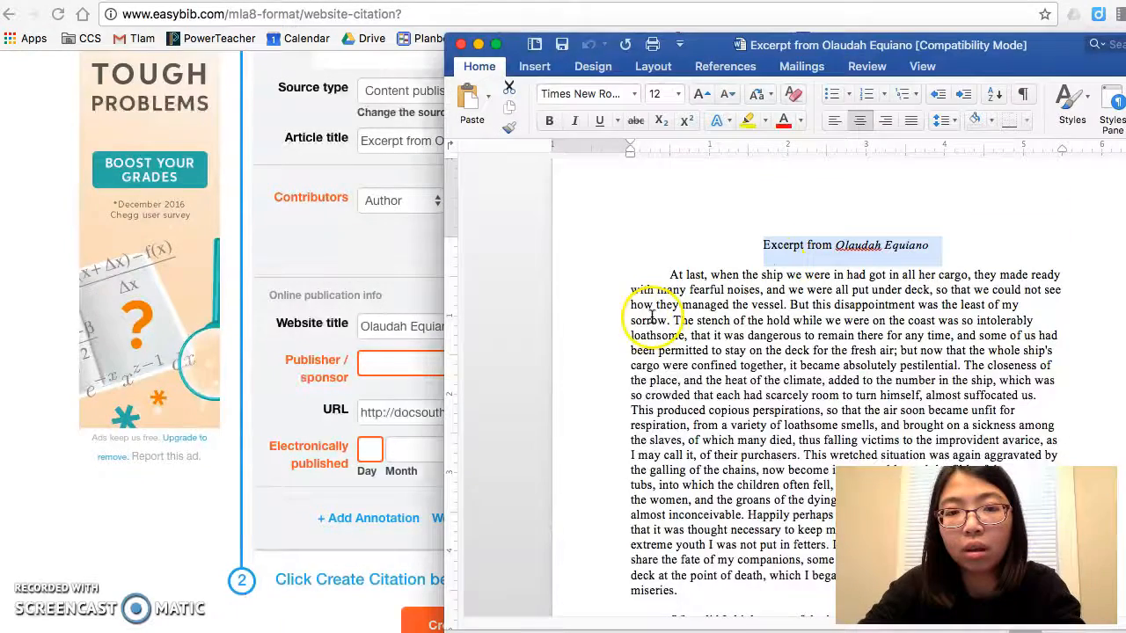
scroll(649, 318, down, 1)
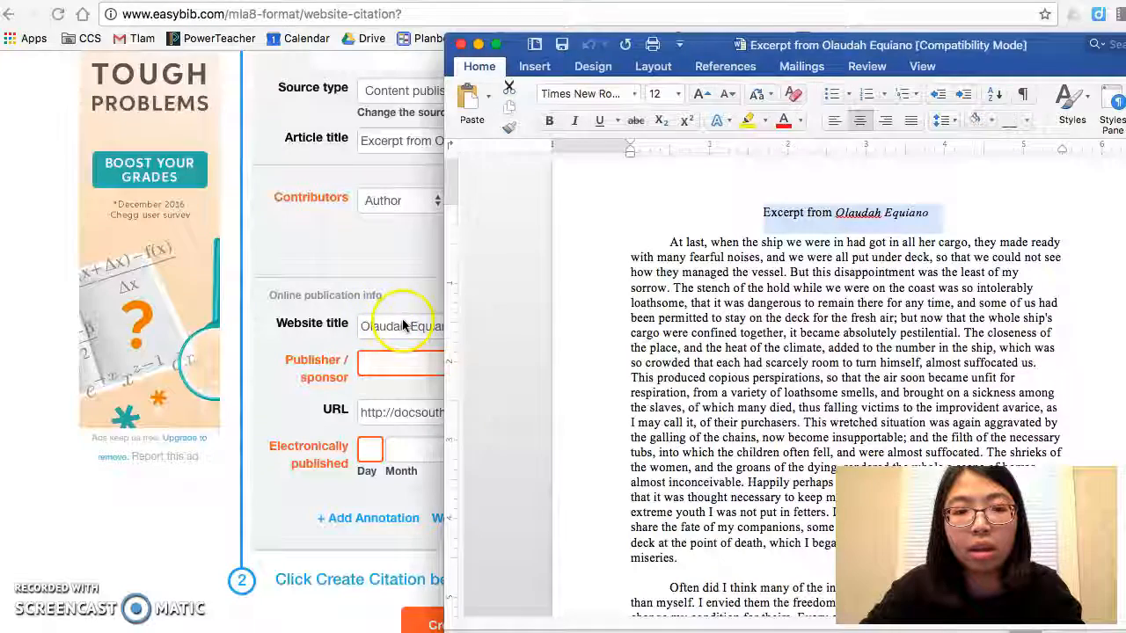
click(398, 327)
drag(360, 327, 612, 332)
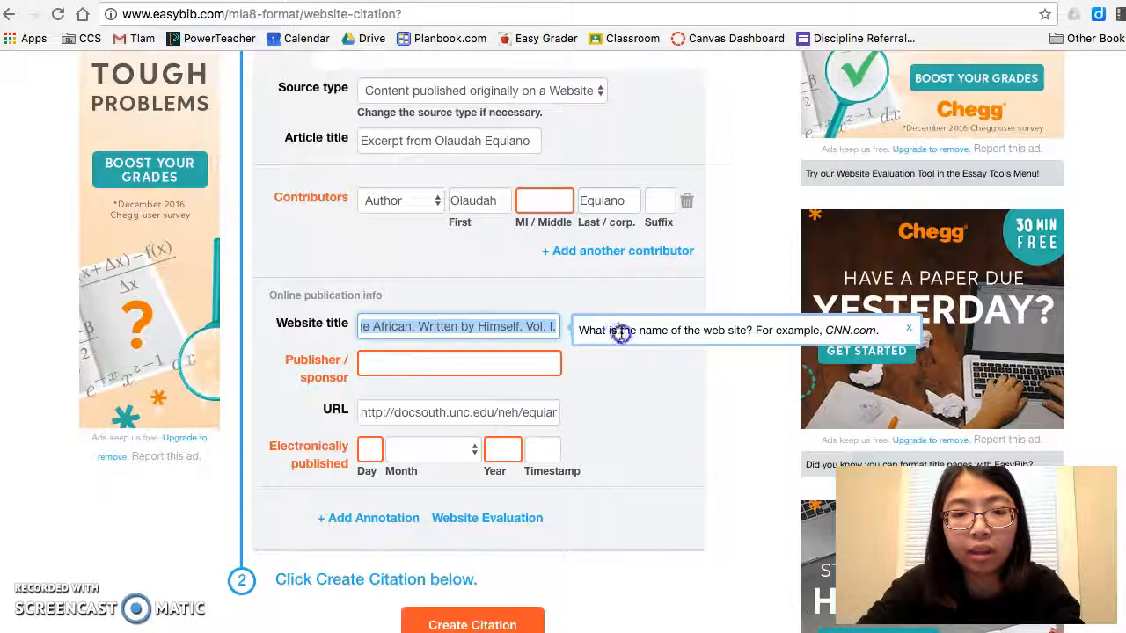
key(BackSpace)
Step: Copy "University of North Carolina at Chapel Hill" from the source information at the end of the Word document
click(1124, 340)
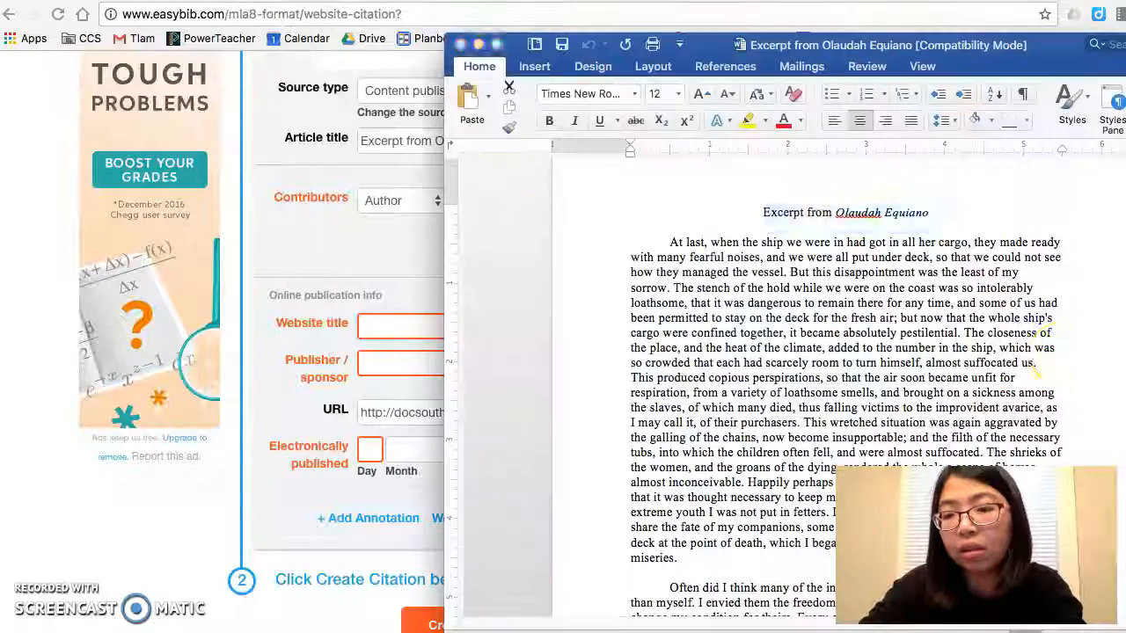
scroll(894, 326, down, 15)
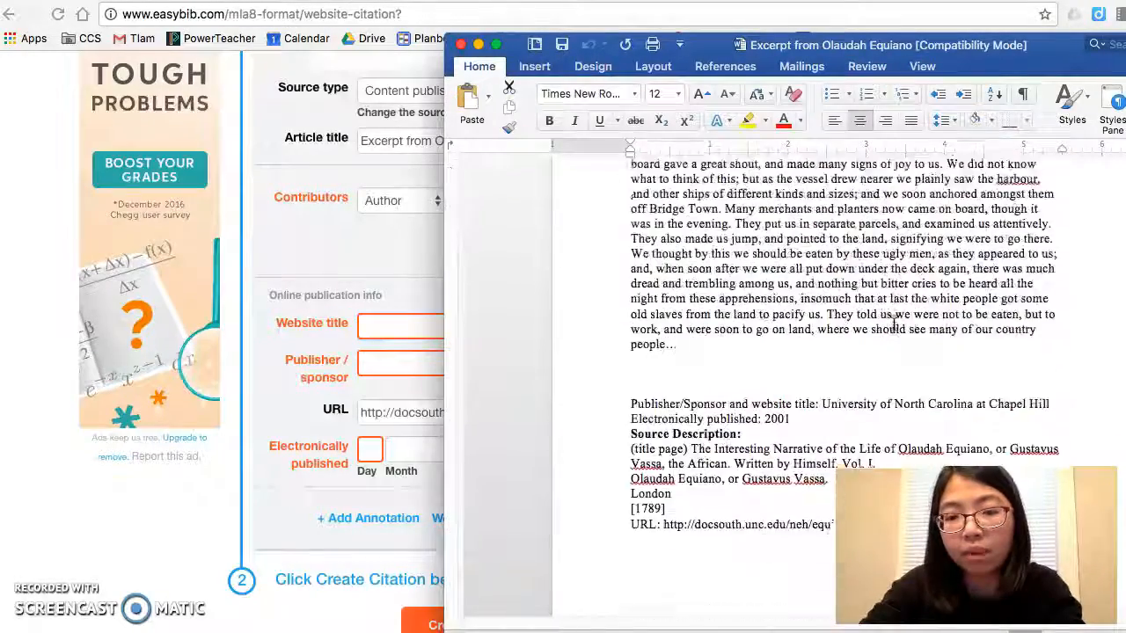
scroll(894, 326, down, 2)
click(847, 407)
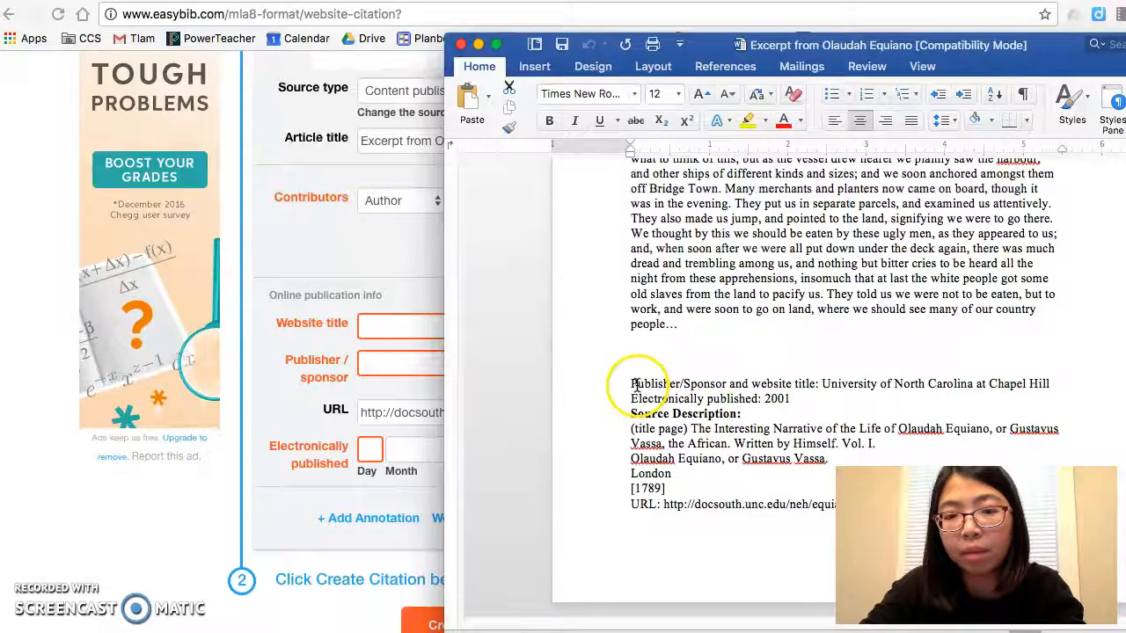
drag(633, 384, 817, 384)
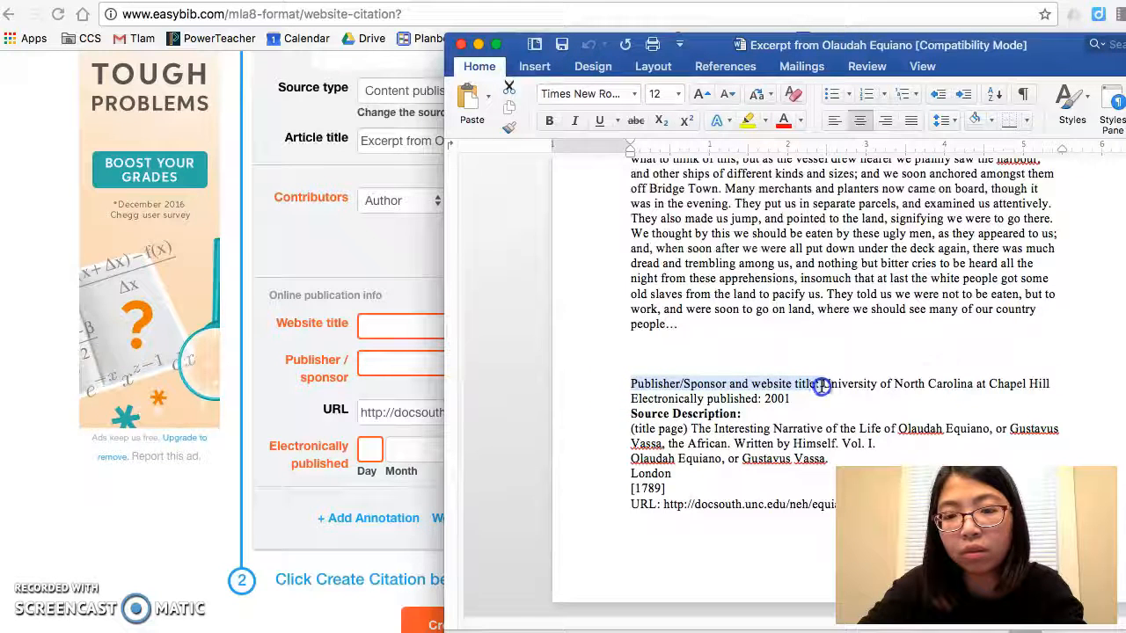
click(968, 384)
drag(1054, 384, 822, 387)
key(ctrl+c)
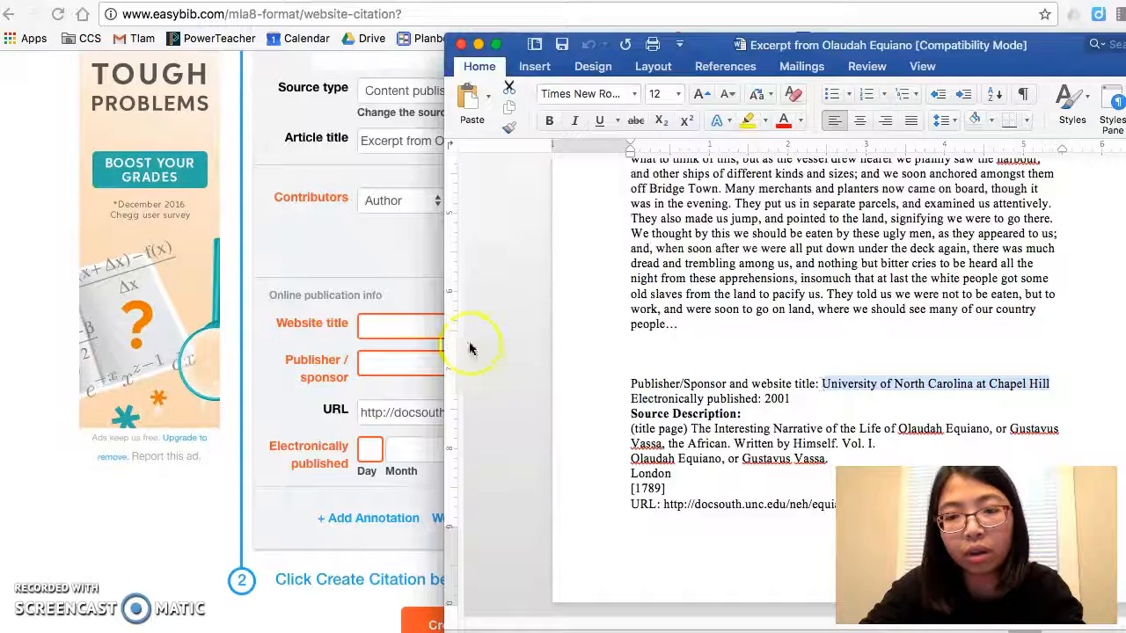
Step: Paste "University of North Carolina at Chapel Hill" as both the website title and the publisher/sponsor
click(409, 337)
key(ctrl+v)
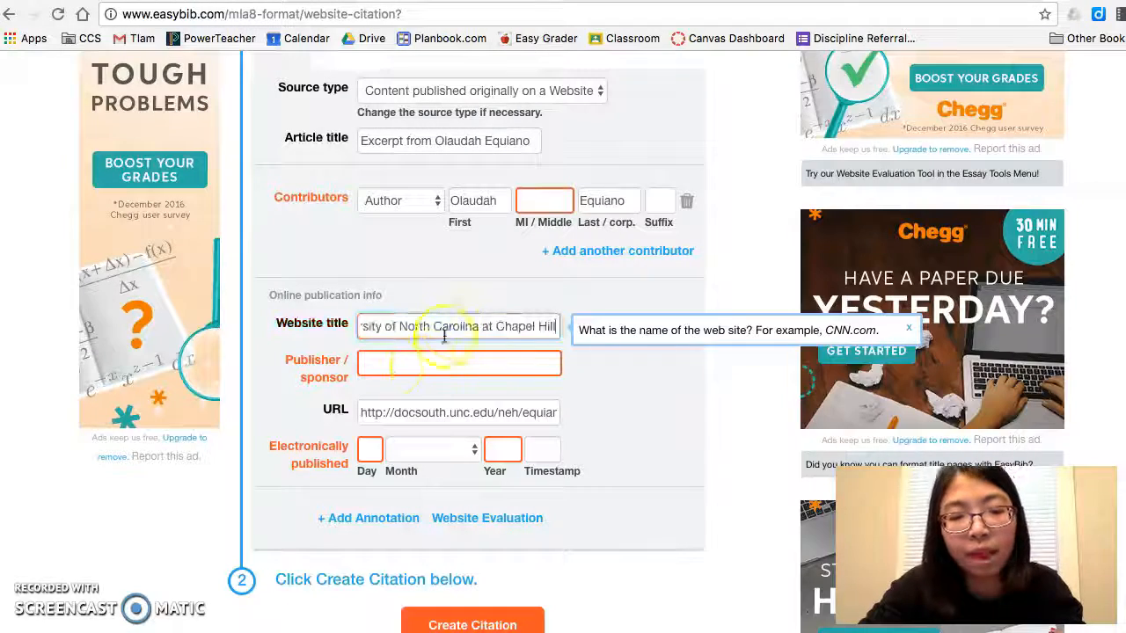
click(420, 367)
key(ctrl+v)
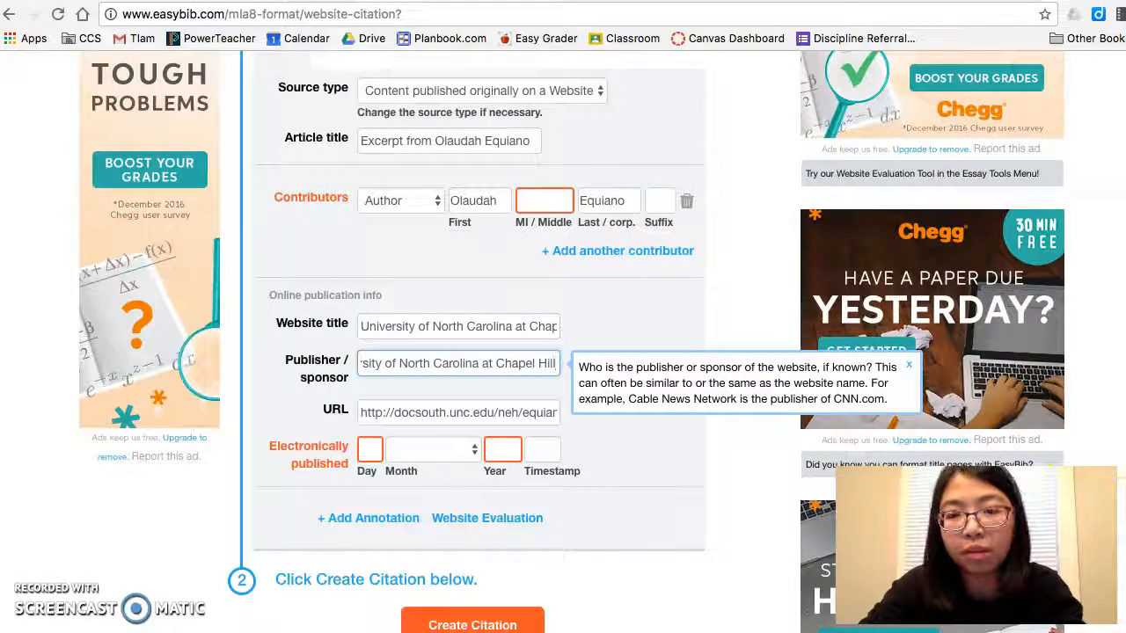
Step: Check the publication date in the Word document and set the electronically published year to 2001
key(alt+Tab)
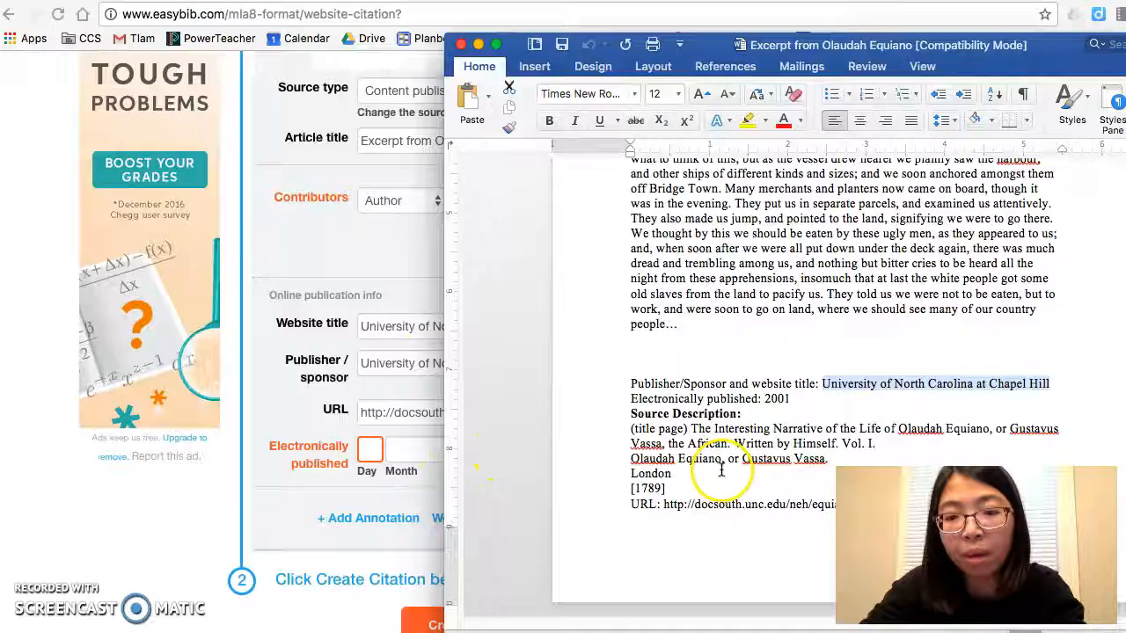
click(385, 451)
click(500, 451)
text(20)
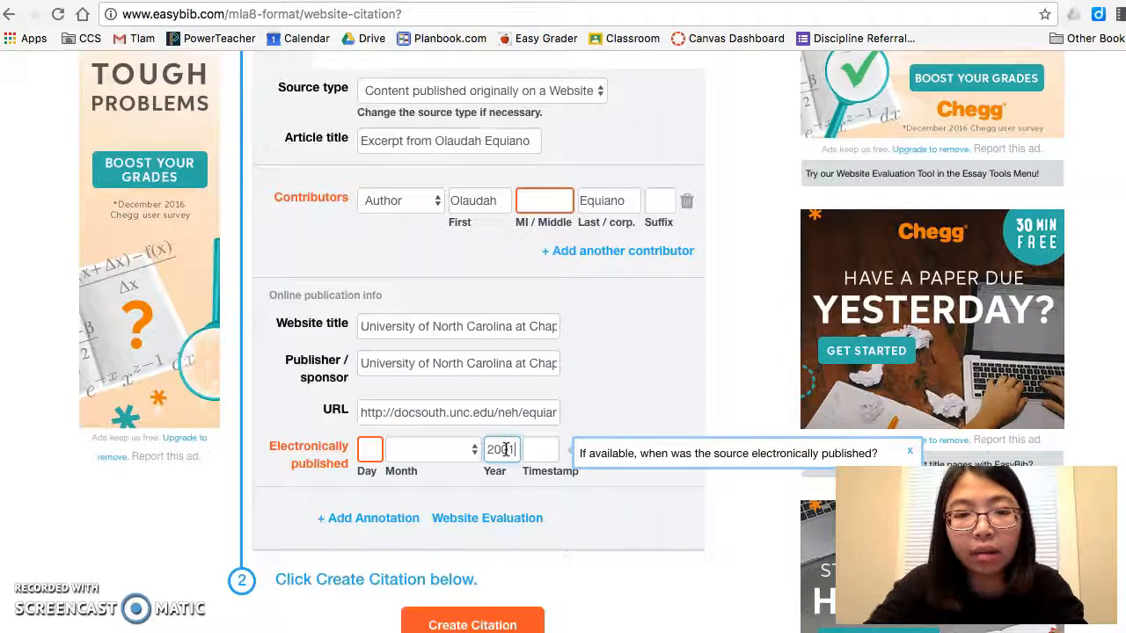
Step: Finish entering 2001 as the electronically published year and create the Olaudah Equiano website citation
text(01)
click(368, 449)
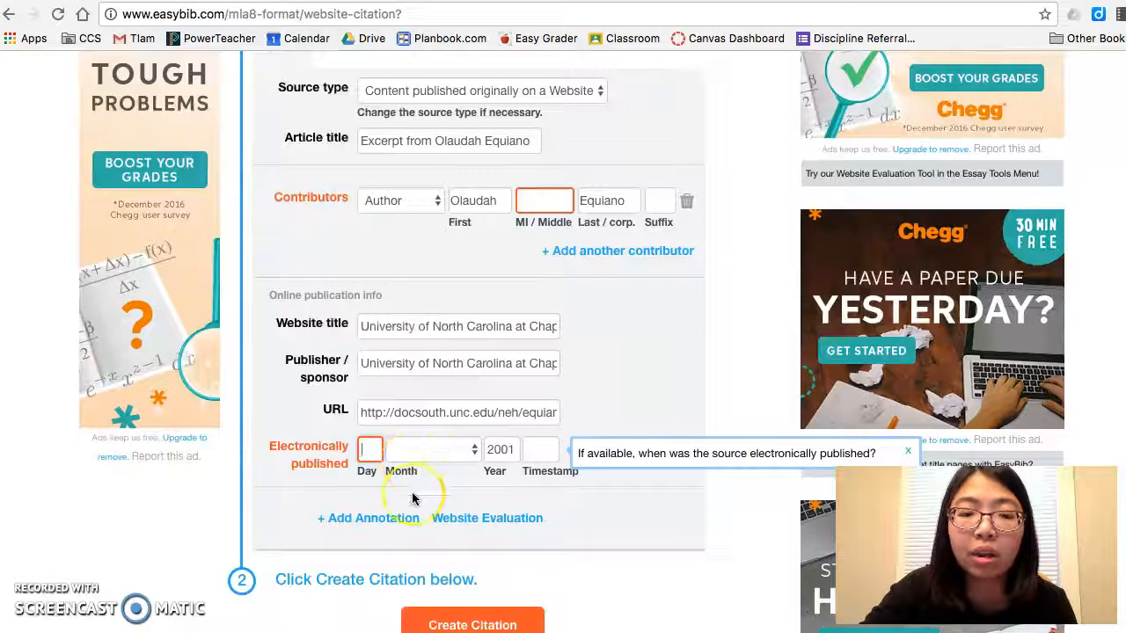
scroll(413, 499, up, 2)
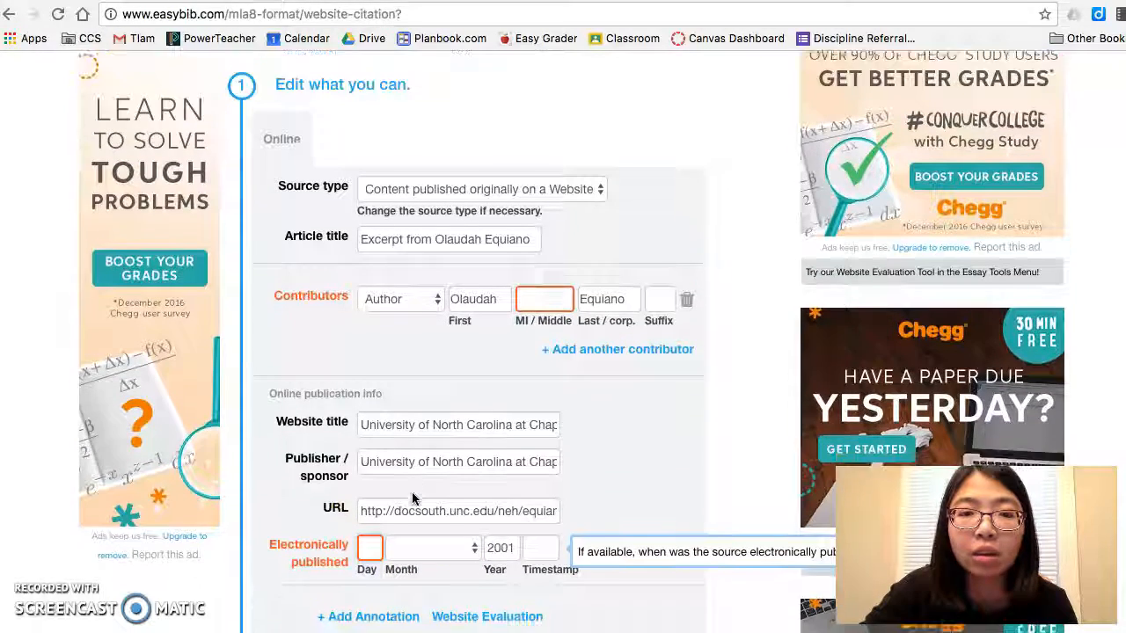
scroll(413, 499, down, 3)
click(467, 595)
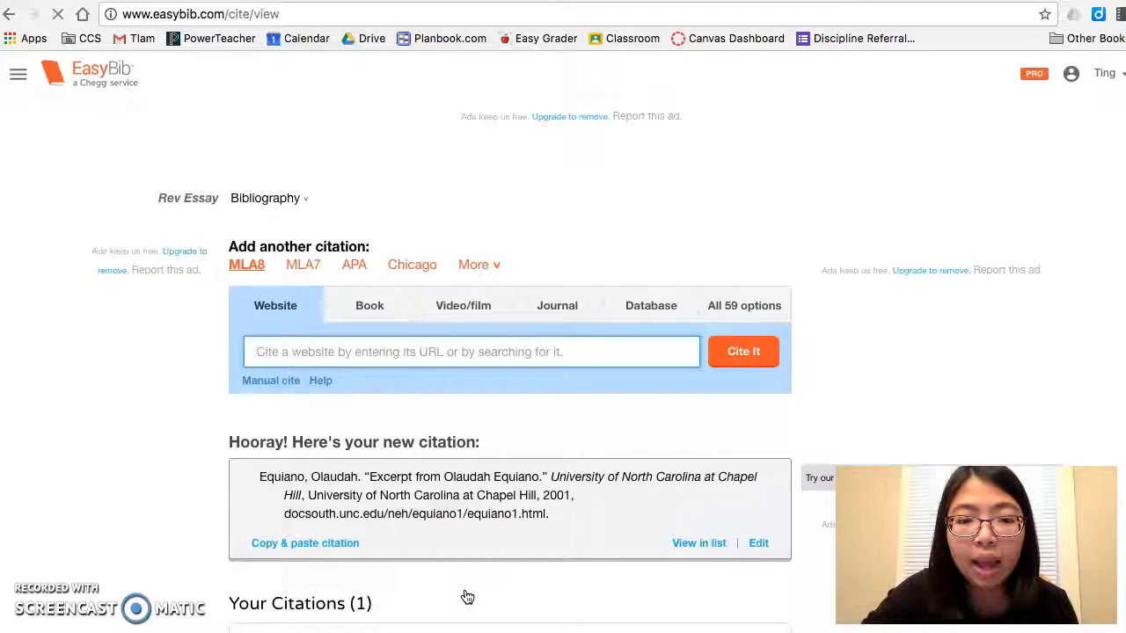
Step: Collapse the Chegg survey pop-up and review the full Equiano citation in the Rev Essay citation list
scroll(467, 597, down, 3)
scroll(467, 597, down, 3)
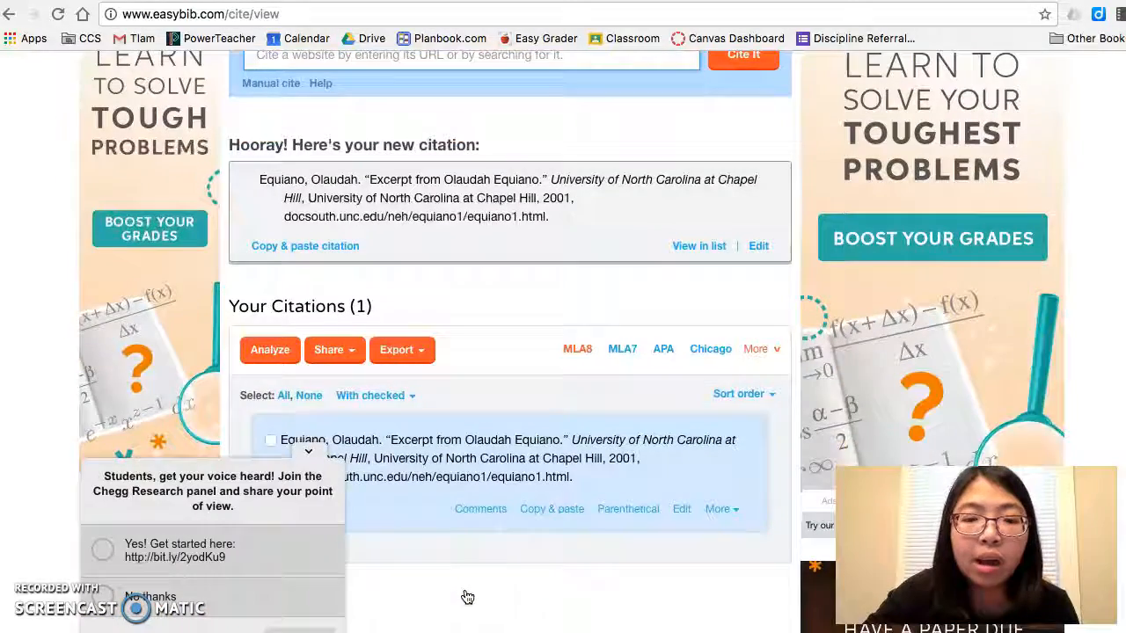
scroll(464, 596, up, 2)
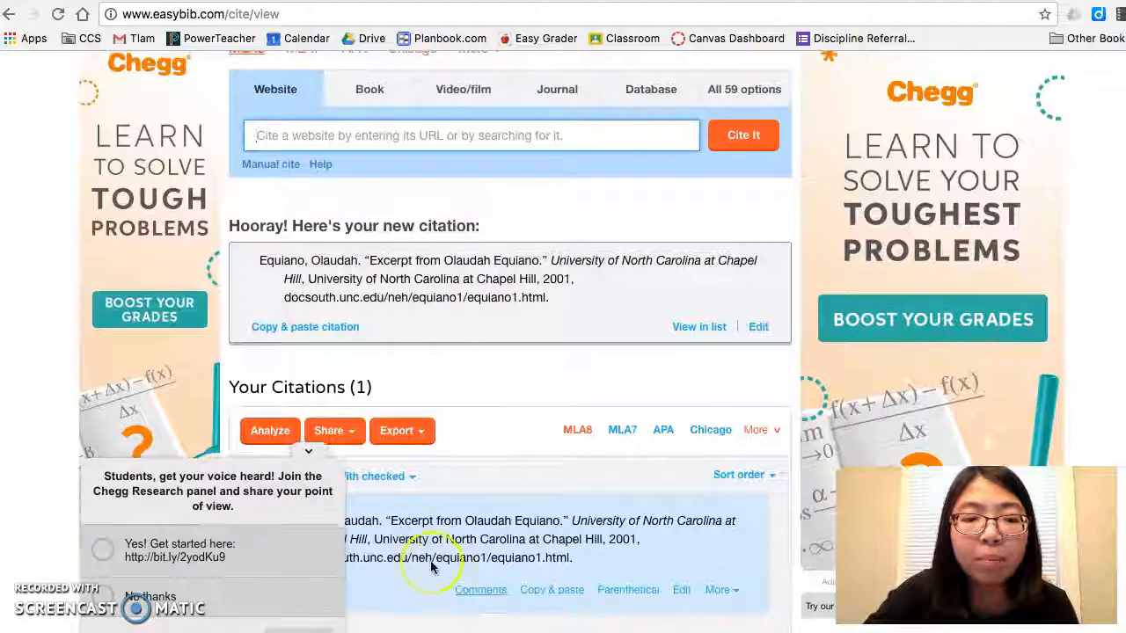
click(315, 454)
drag(579, 561, 281, 524)
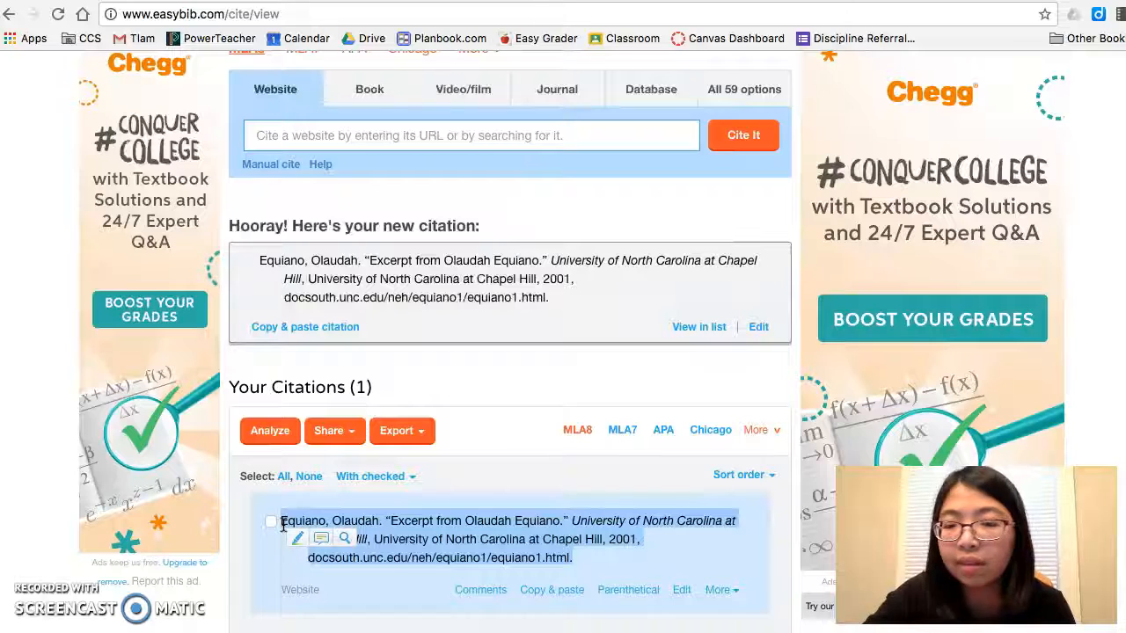
click(503, 431)
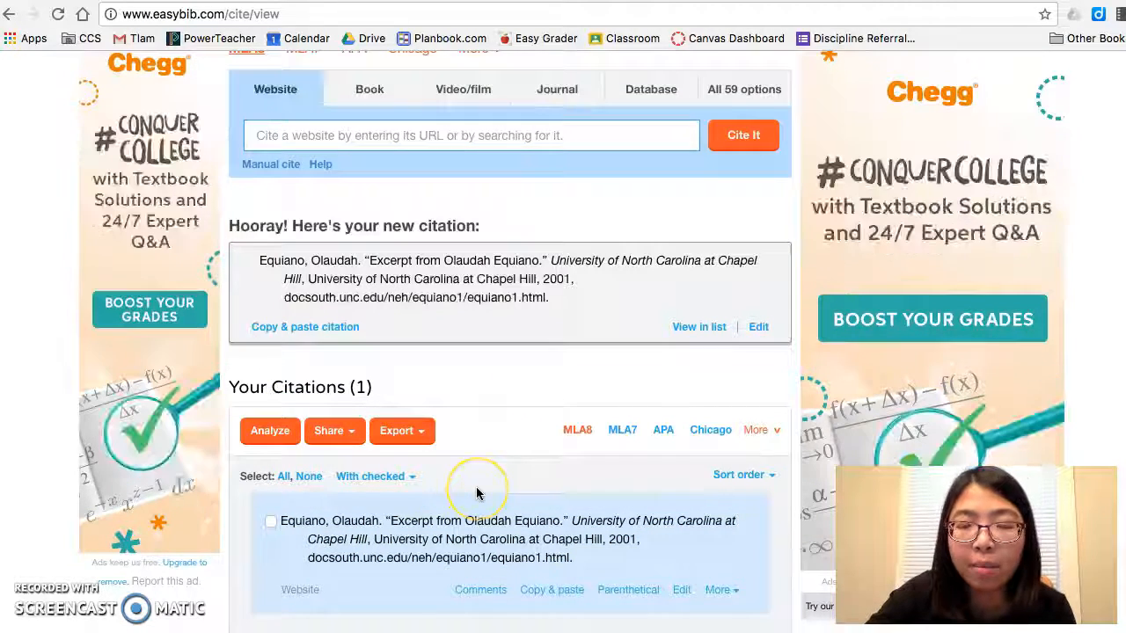
Step: Export the bibliography to Google Docs using the school Google account and open the exported document
click(420, 439)
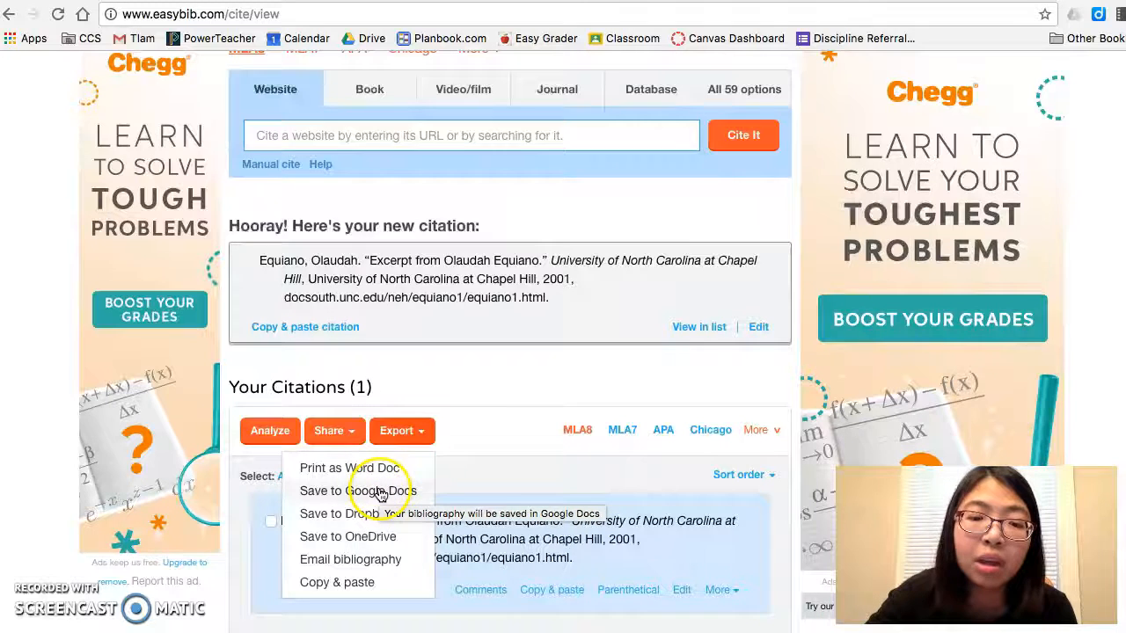
click(396, 494)
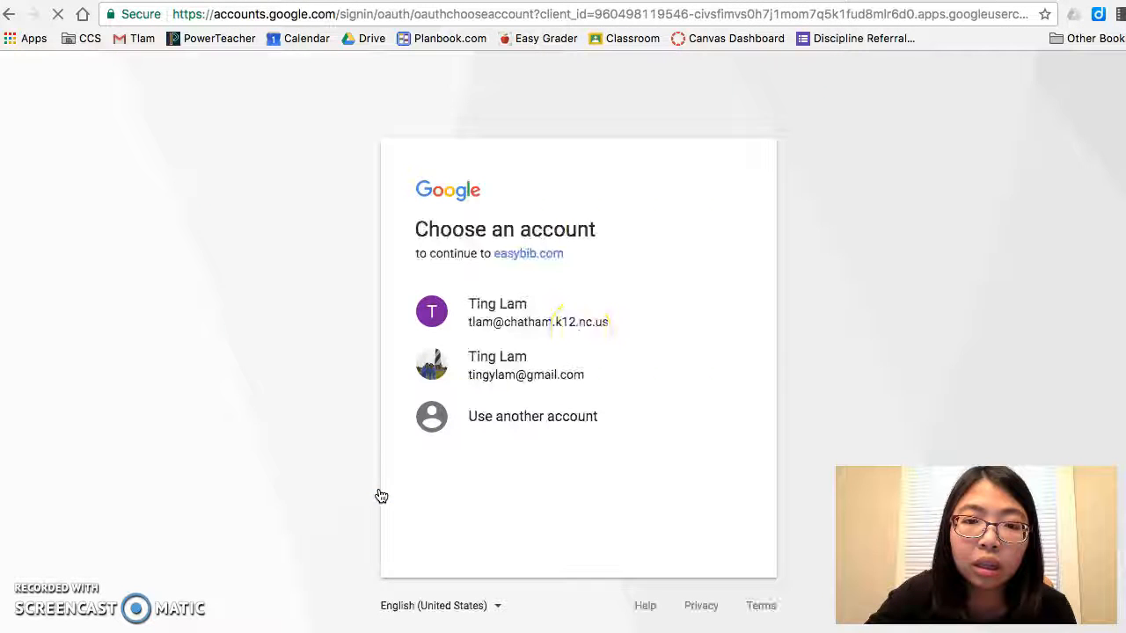
click(564, 316)
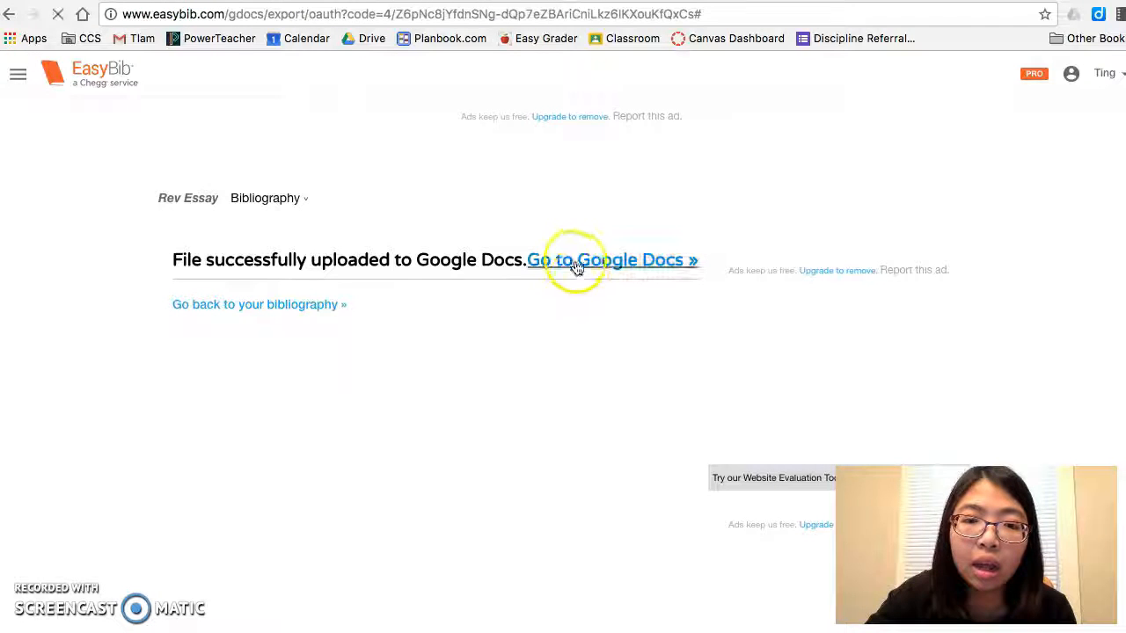
scroll(593, 319, down, 8)
scroll(587, 430, up, 8)
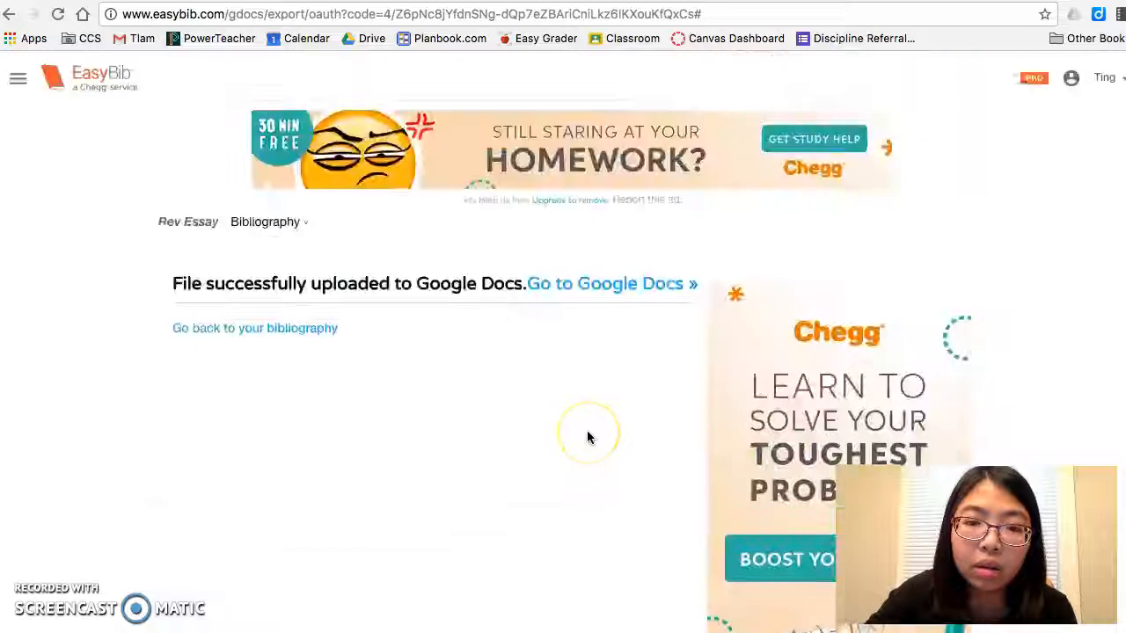
click(607, 281)
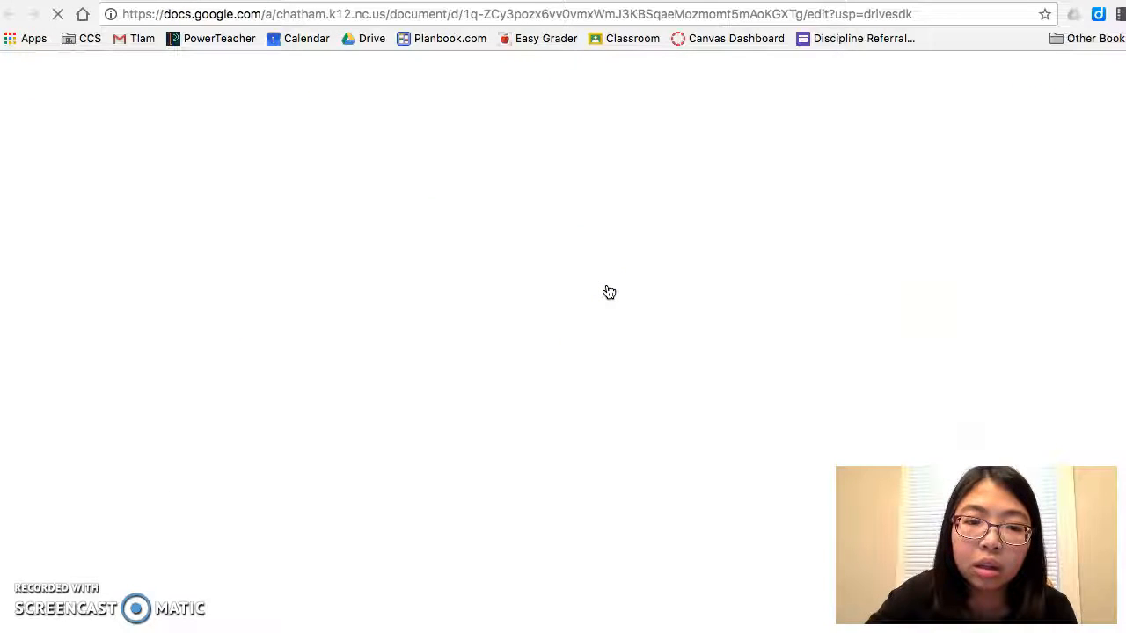